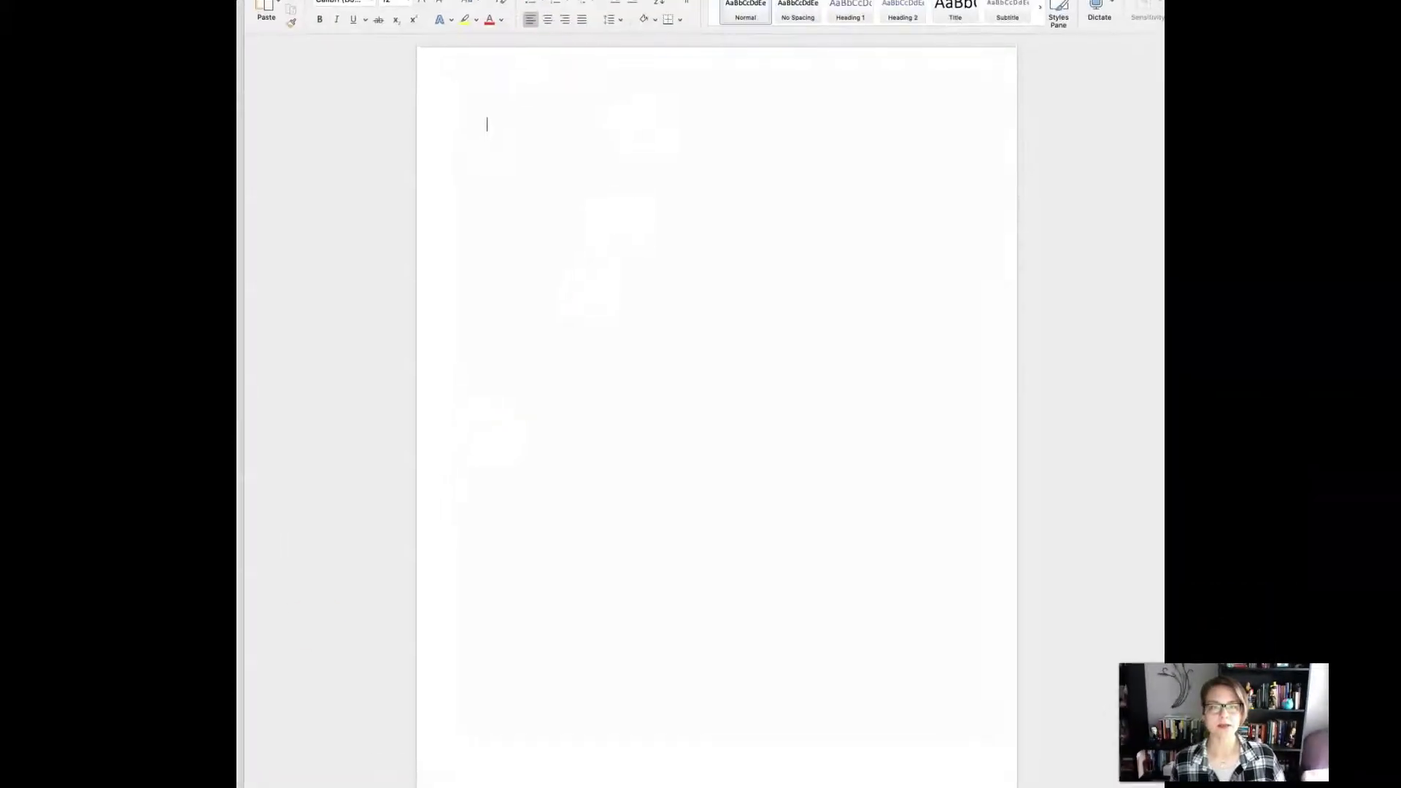
{"action": "left_click", "coordinate": [632, 54]}
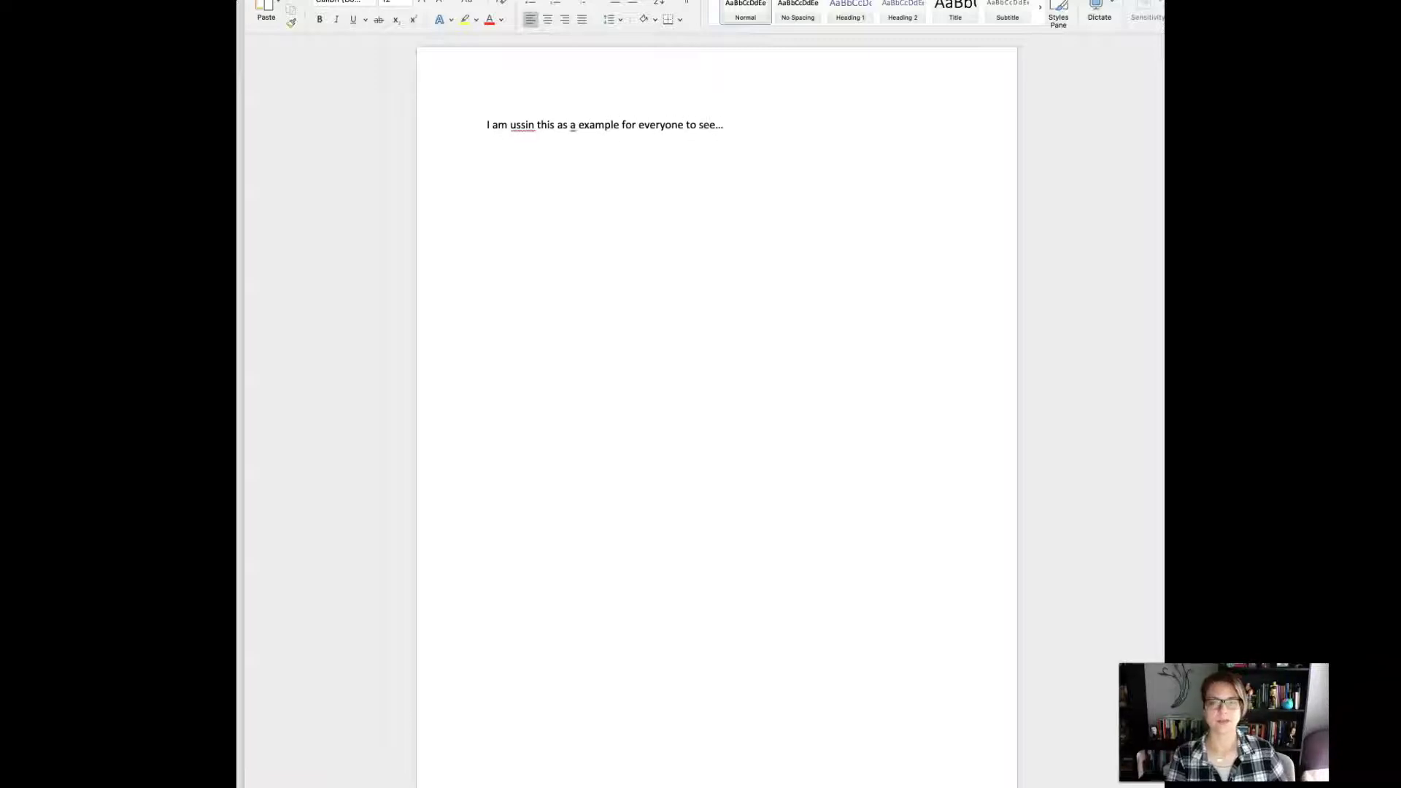
Step: Place the cursor at the start of the draft sentence
{"action": "left_click", "coordinate": [492, 125]}
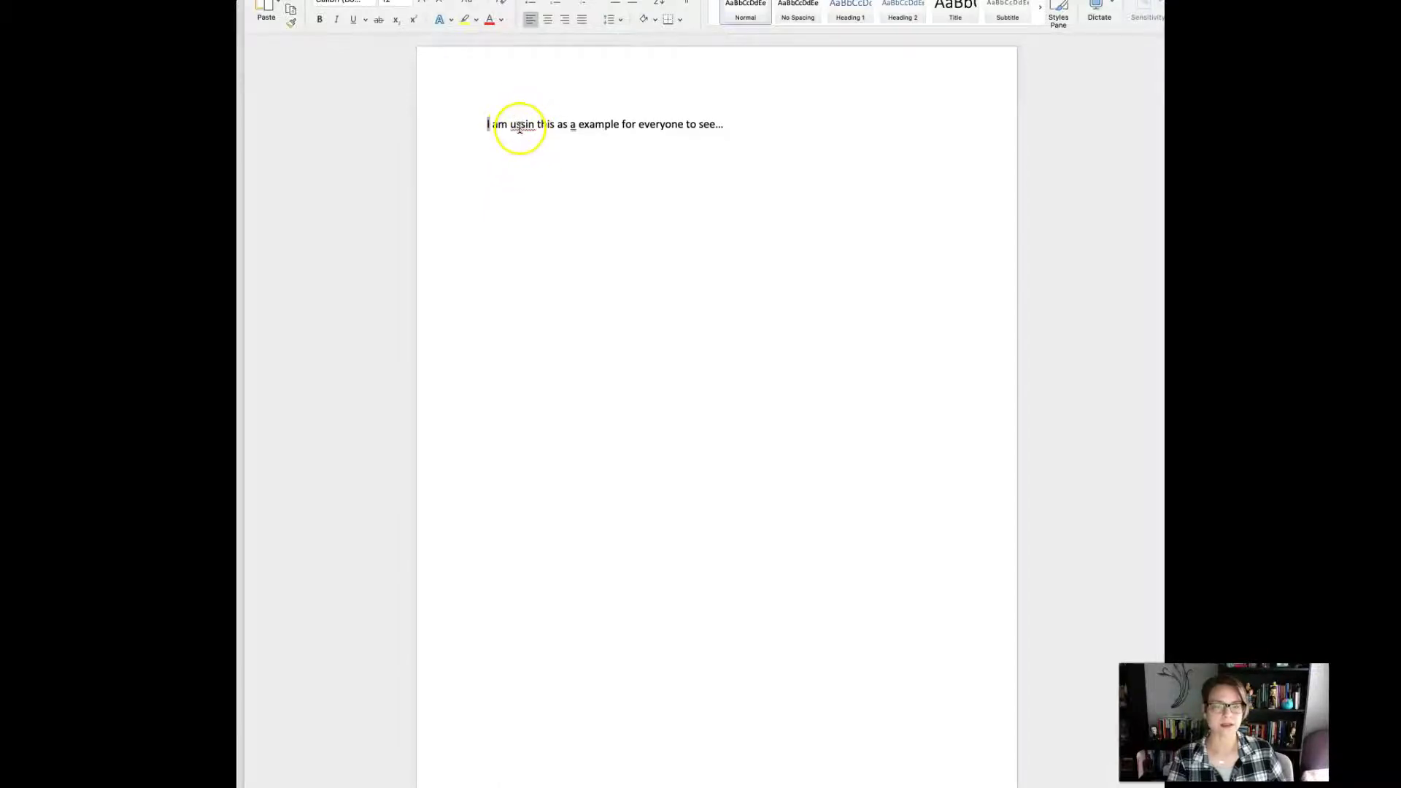
Step: Correct 'ussin' to 'using' and 'a example' to 'an example' using the suggested spellings
{"action": "right_click", "coordinate": [520, 128]}
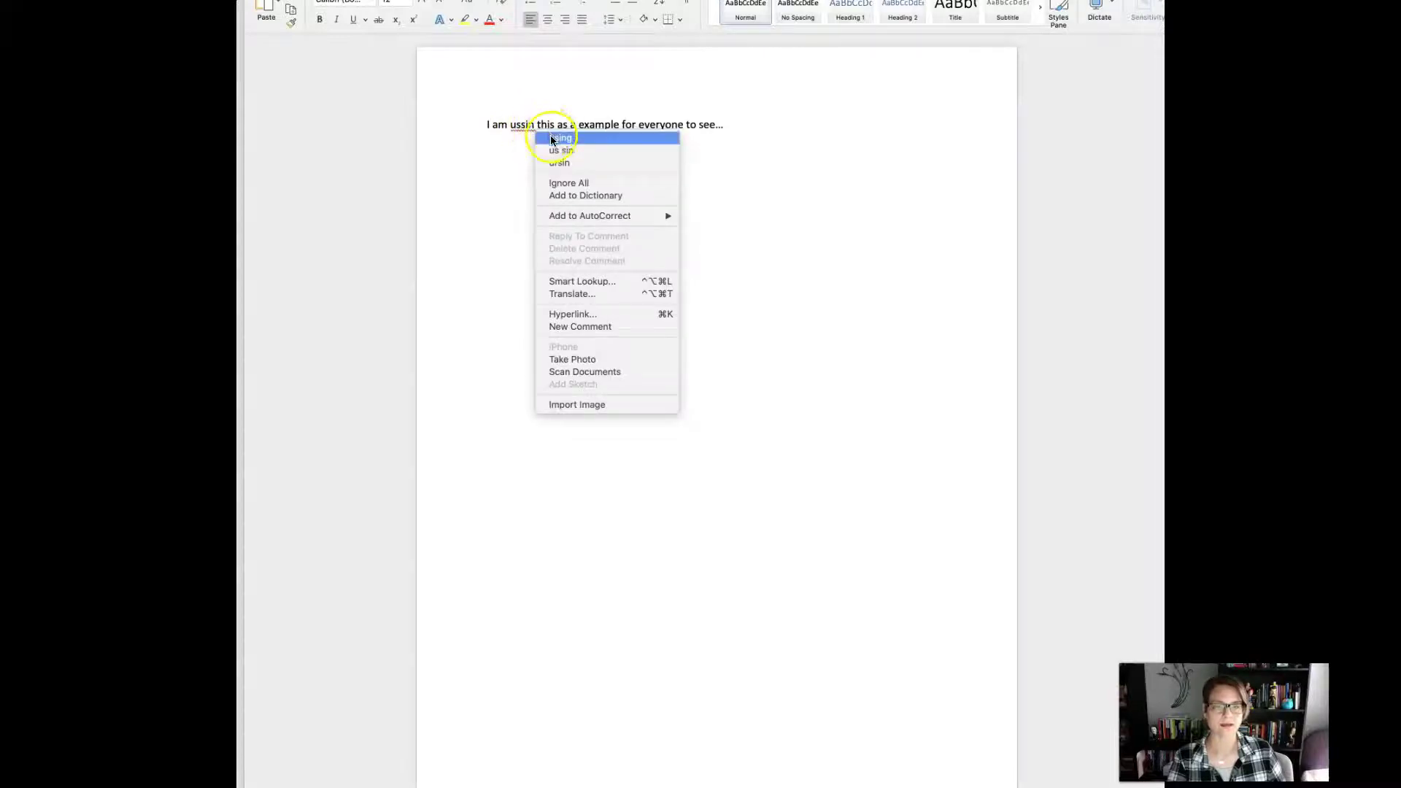
{"action": "left_click", "coordinate": [553, 140]}
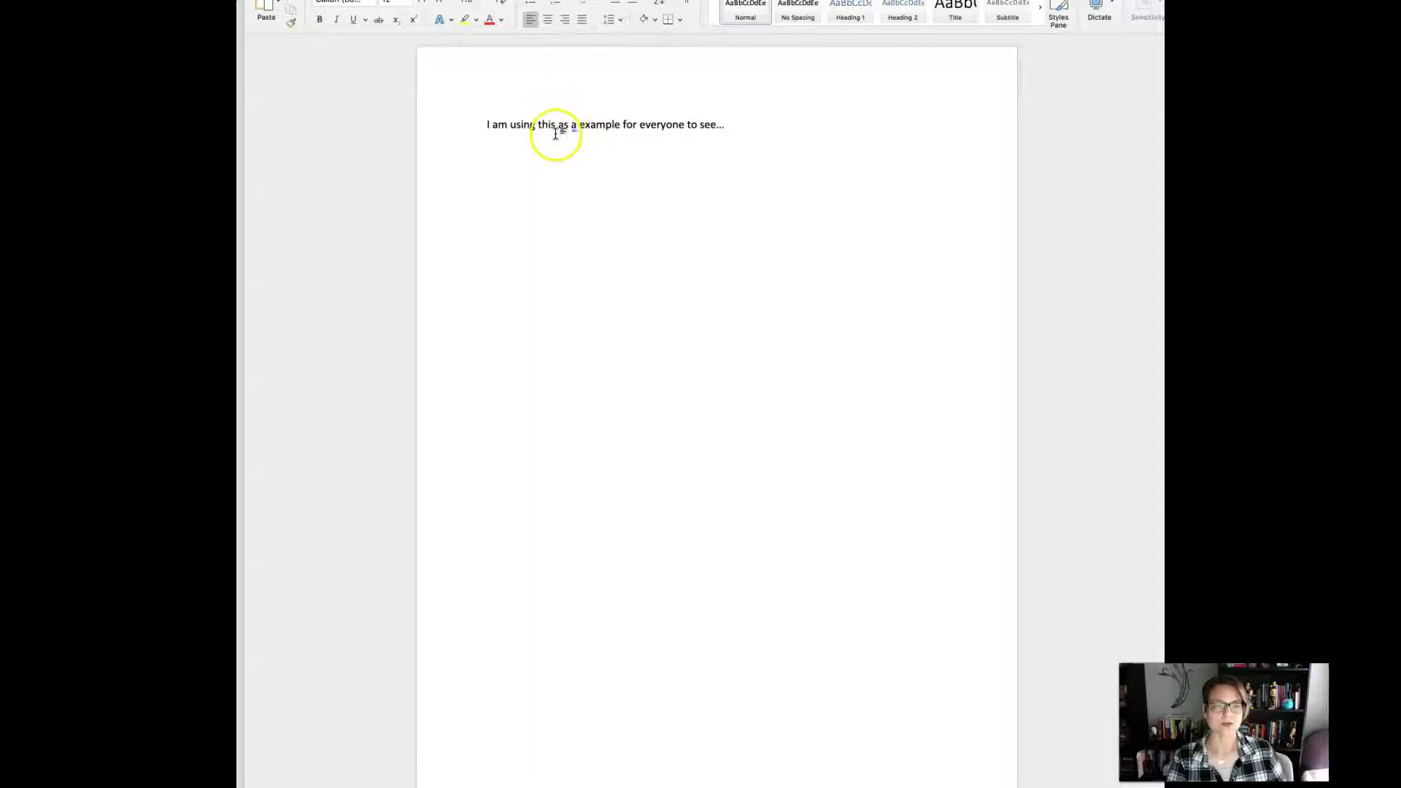
{"action": "right_click", "coordinate": [572, 129]}
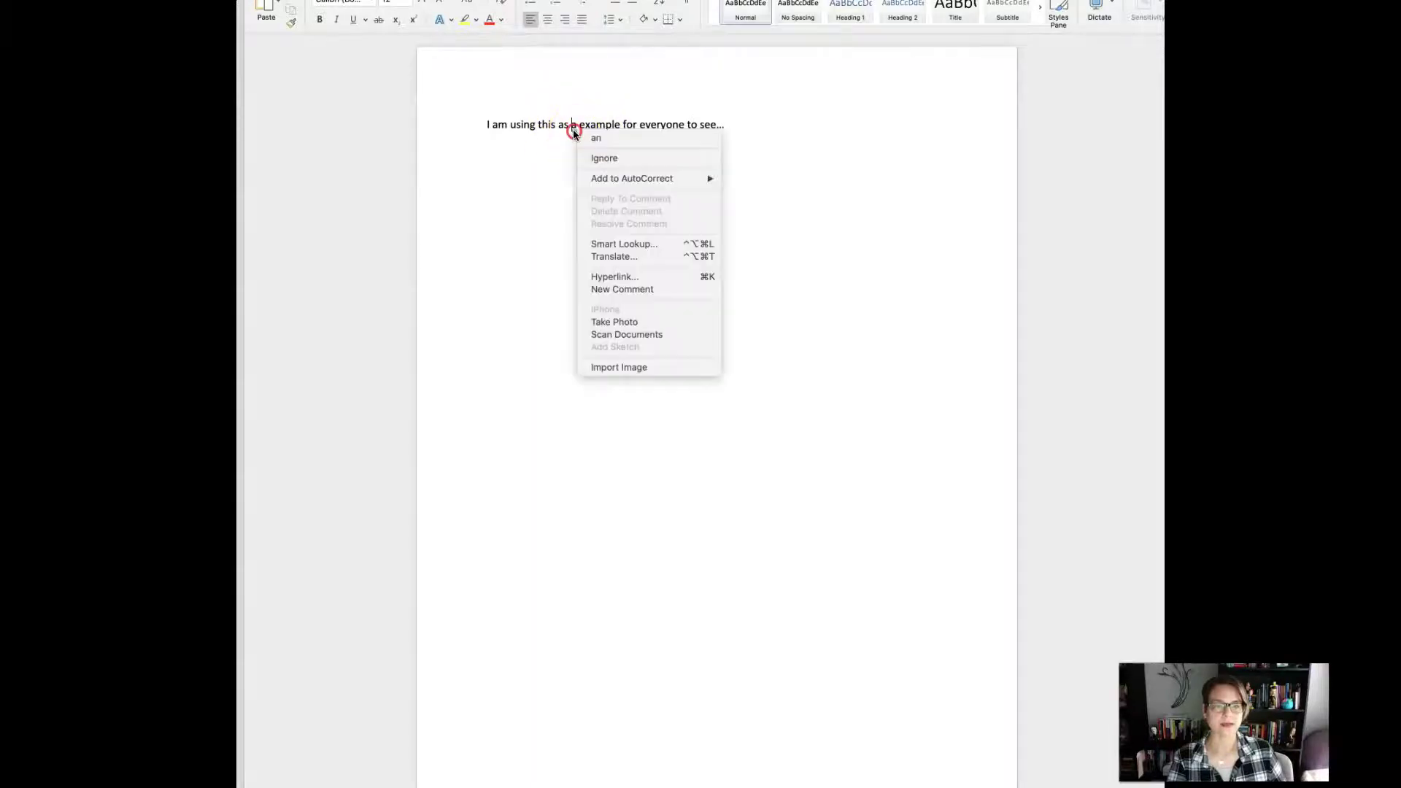
{"action": "left_click", "coordinate": [594, 142]}
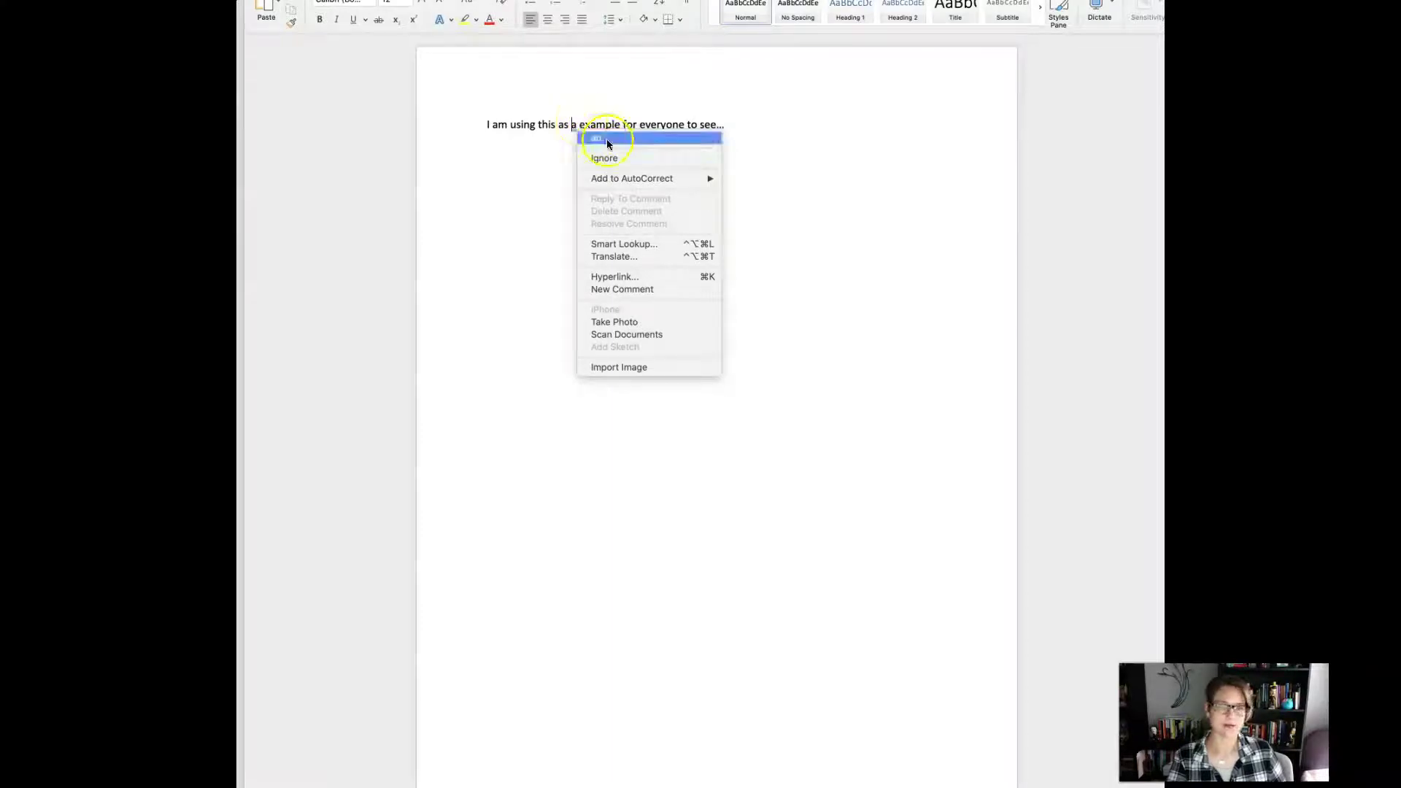
{"action": "left_click", "coordinate": [605, 139]}
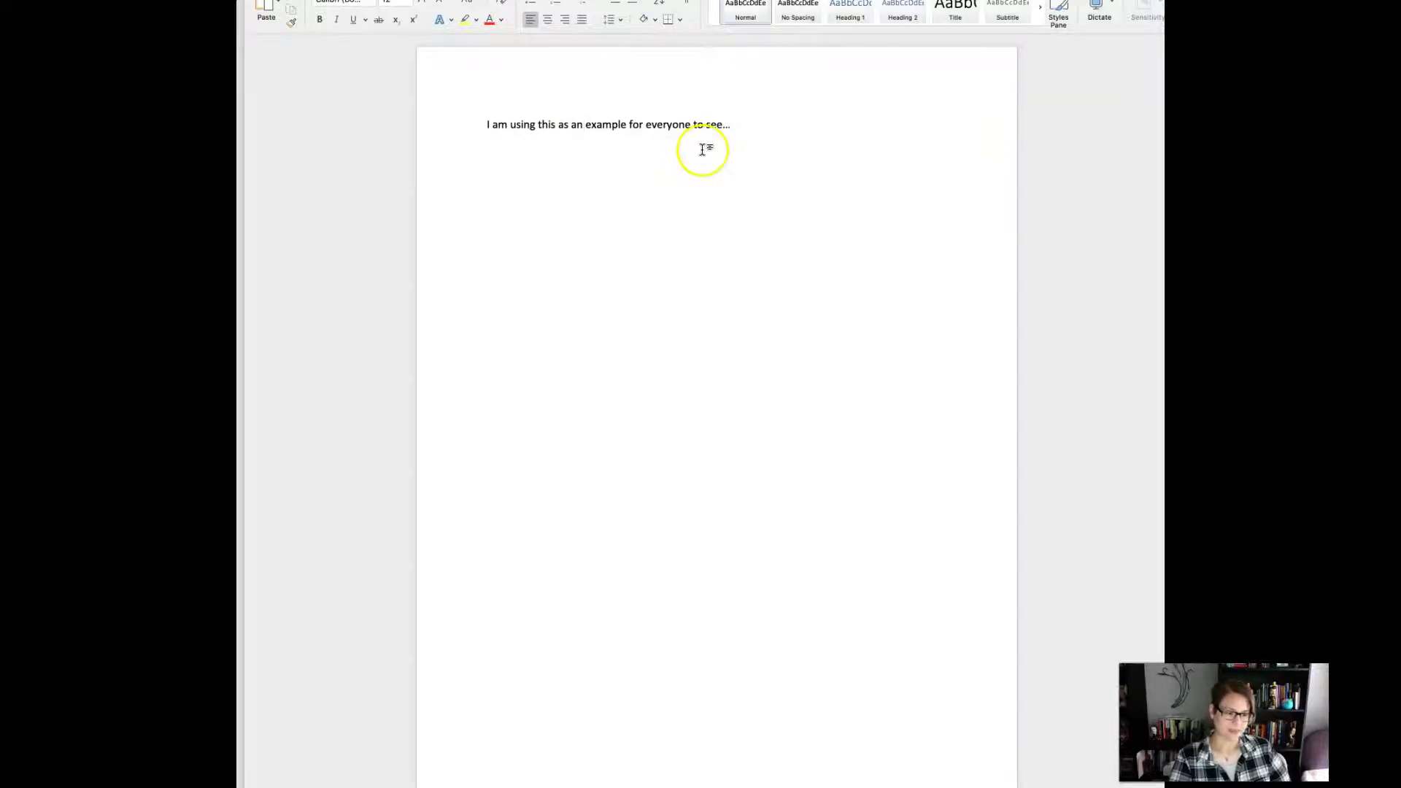
{"action": "left_click", "coordinate": [735, 128]}
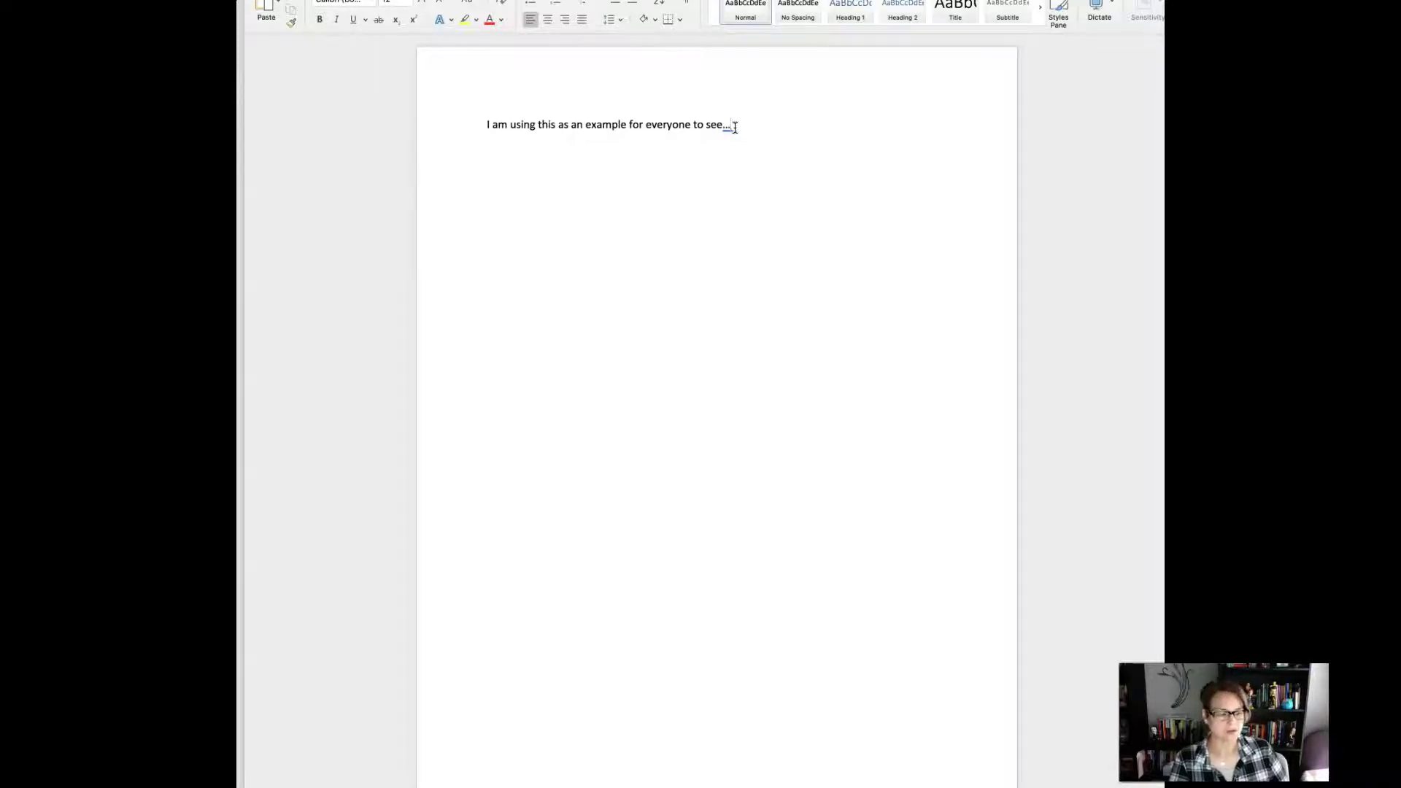
{"action": "left_click", "coordinate": [906, 460]}
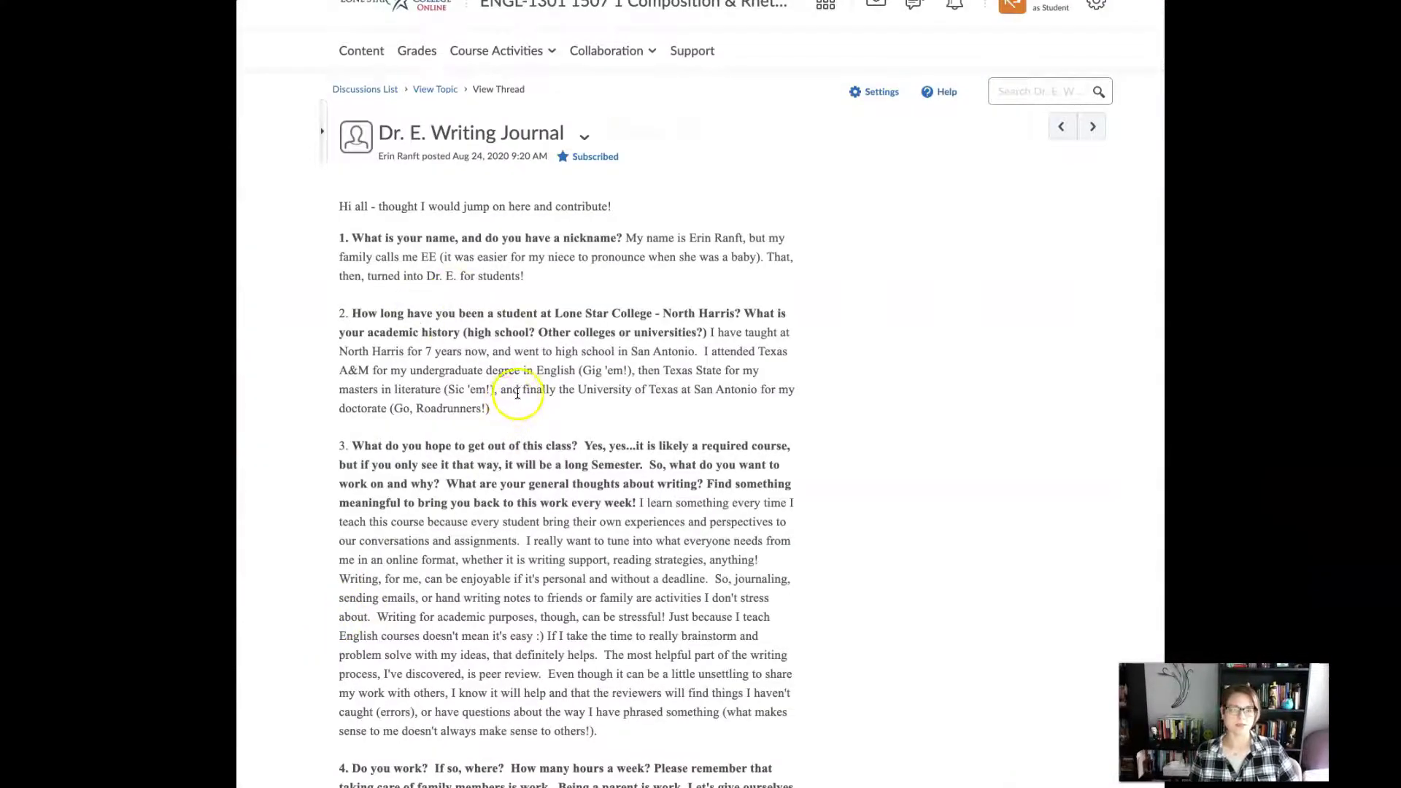
Step: Scroll down the Writing Journal thread to review the 'Test response!' reply
{"action": "scroll", "coordinate": [600, 384], "scroll_direction": "down", "scroll_amount": 1}
{"action": "scroll", "coordinate": [599, 384], "scroll_direction": "down", "scroll_amount": 4}
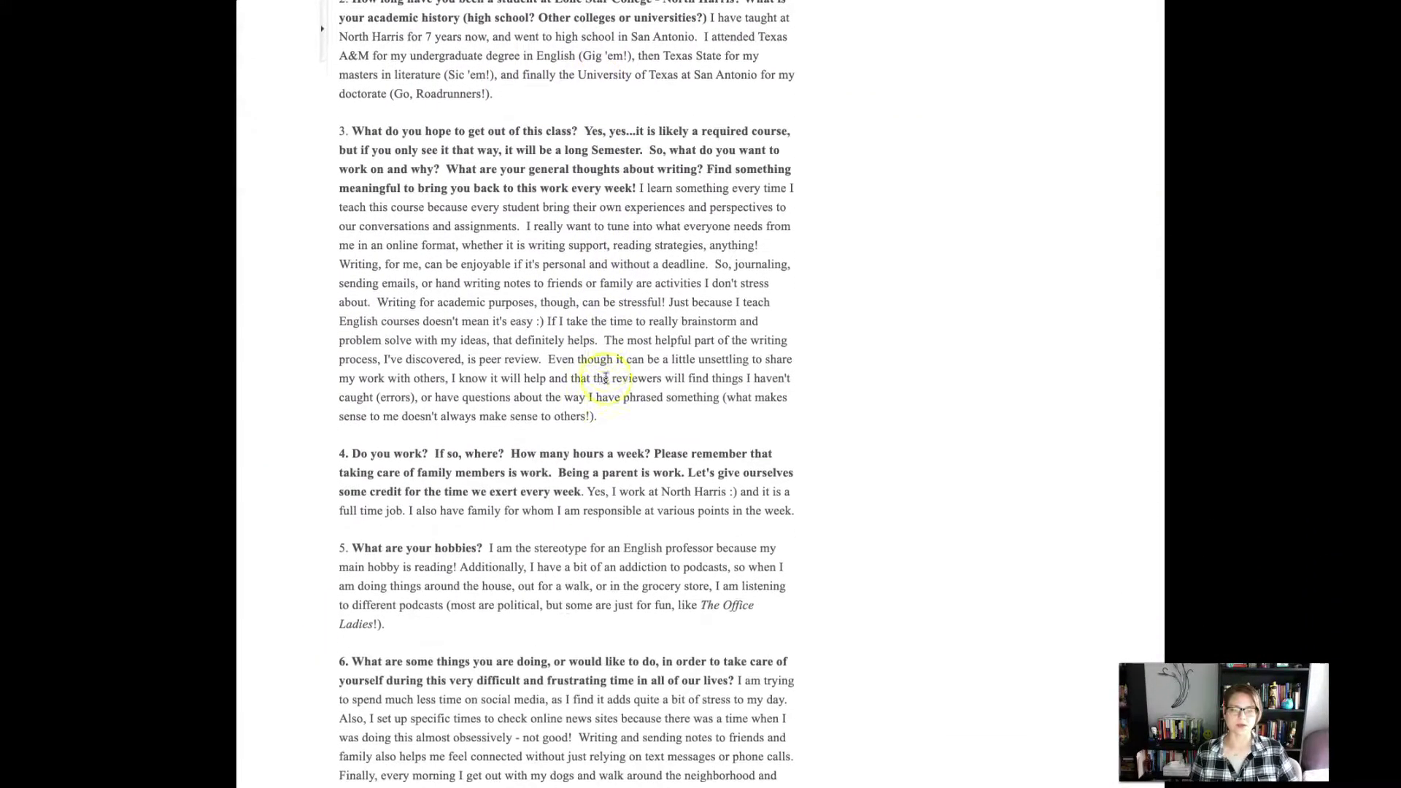
{"action": "scroll", "coordinate": [602, 382], "scroll_direction": "down", "scroll_amount": 3}
{"action": "scroll", "coordinate": [604, 379], "scroll_direction": "down", "scroll_amount": 1}
{"action": "scroll", "coordinate": [606, 378], "scroll_direction": "down", "scroll_amount": 1}
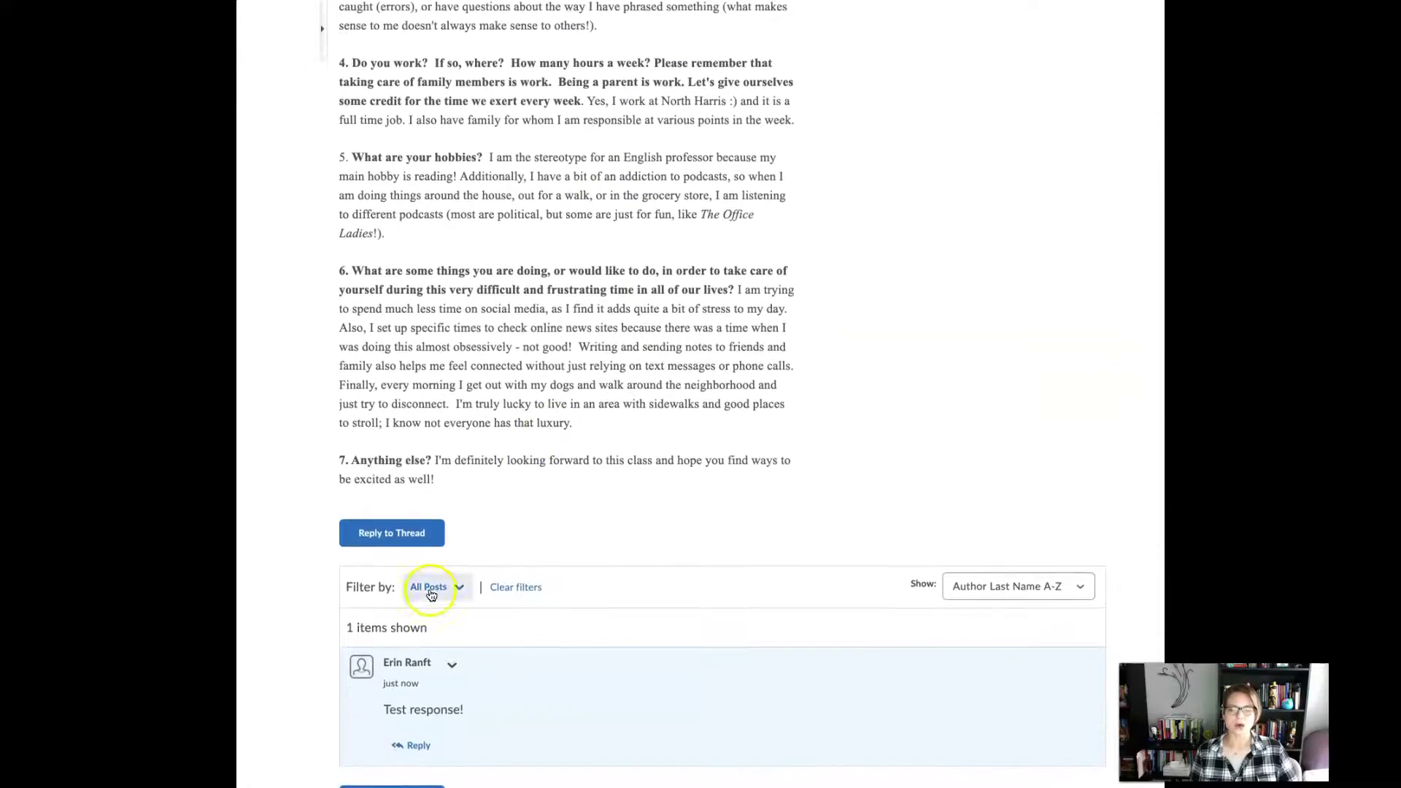
{"action": "scroll", "coordinate": [456, 595], "scroll_direction": "up", "scroll_amount": 1}
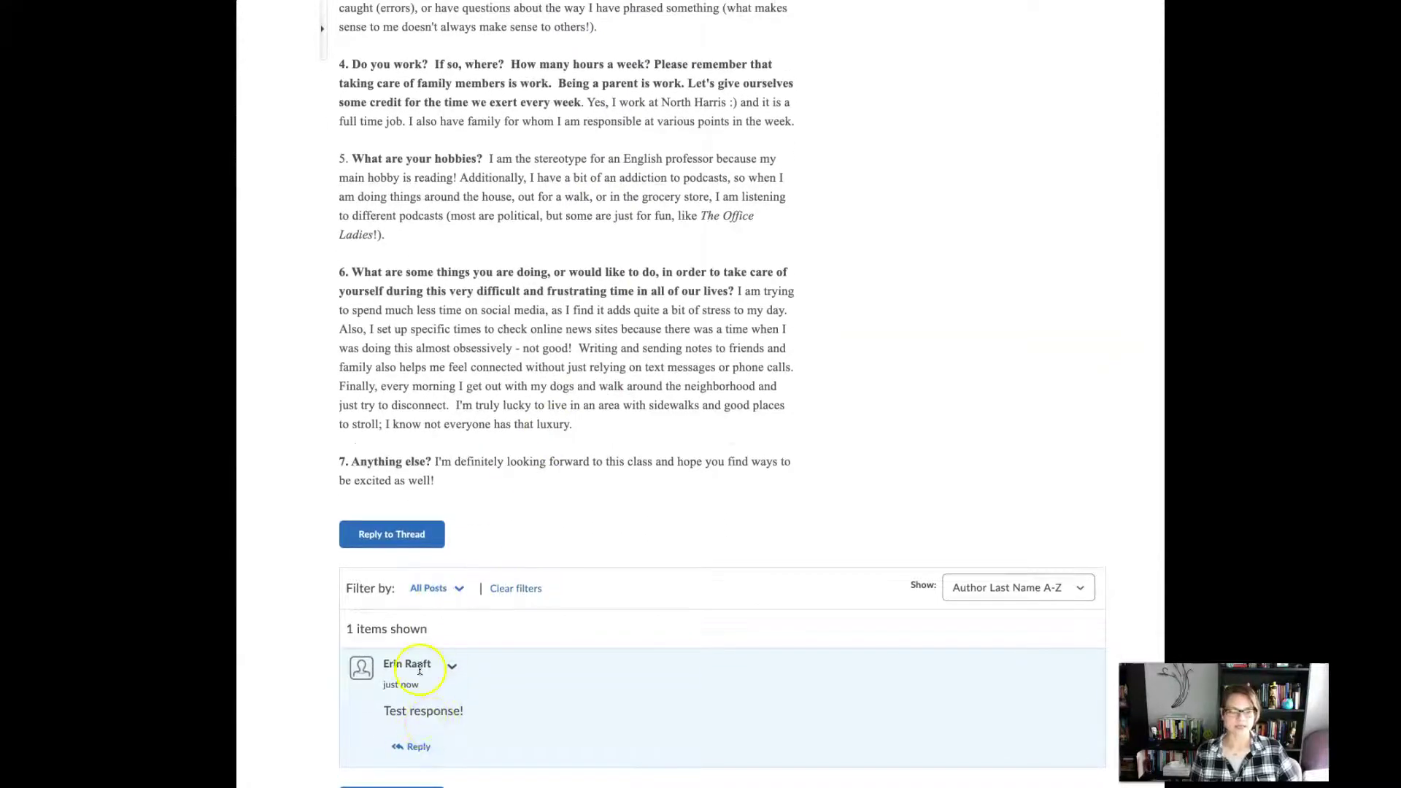
{"action": "scroll", "coordinate": [456, 657], "scroll_direction": "down", "scroll_amount": 1}
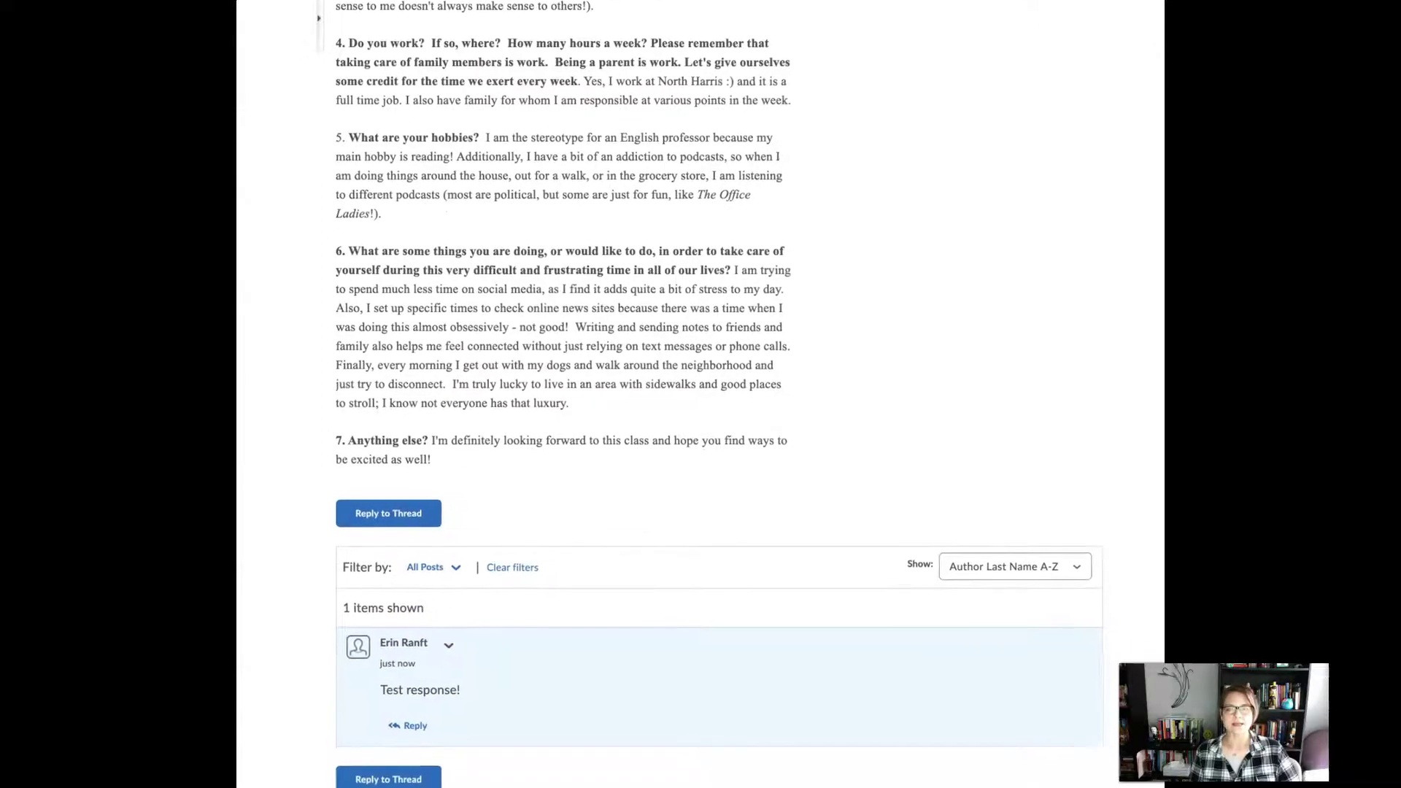
{"action": "scroll", "coordinate": [711, 394], "scroll_direction": "down", "scroll_amount": 1}
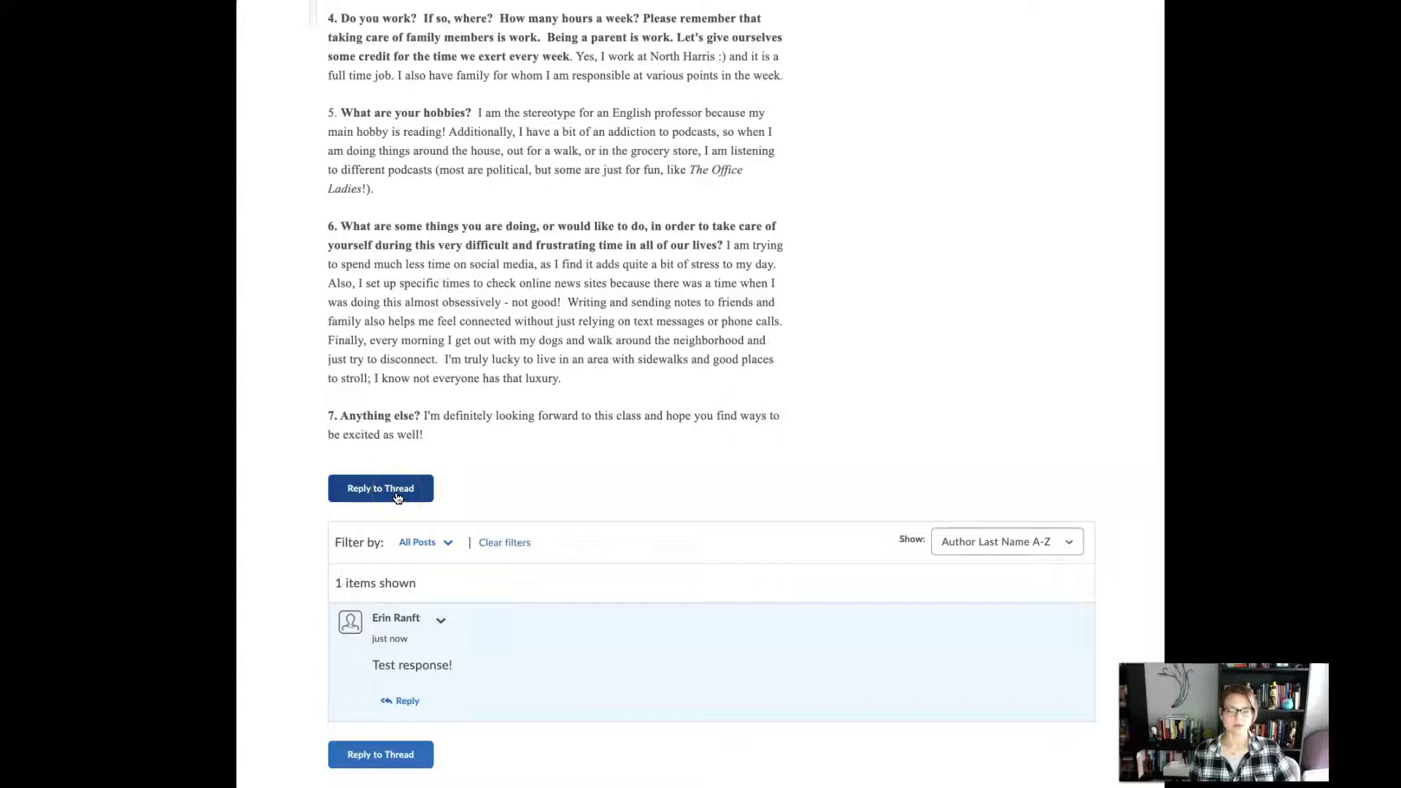
{"action": "left_click", "coordinate": [415, 763]}
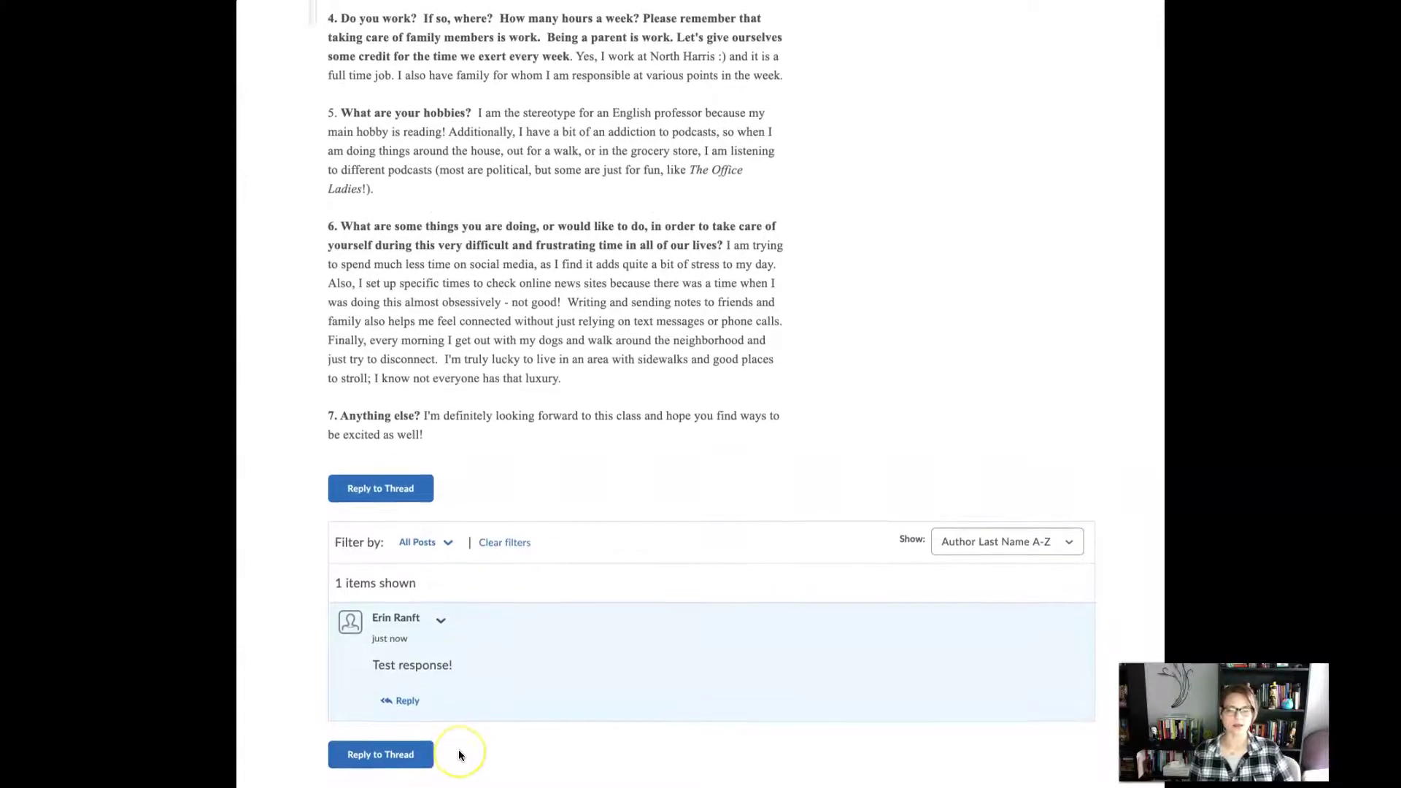
{"action": "left_click", "coordinate": [371, 766]}
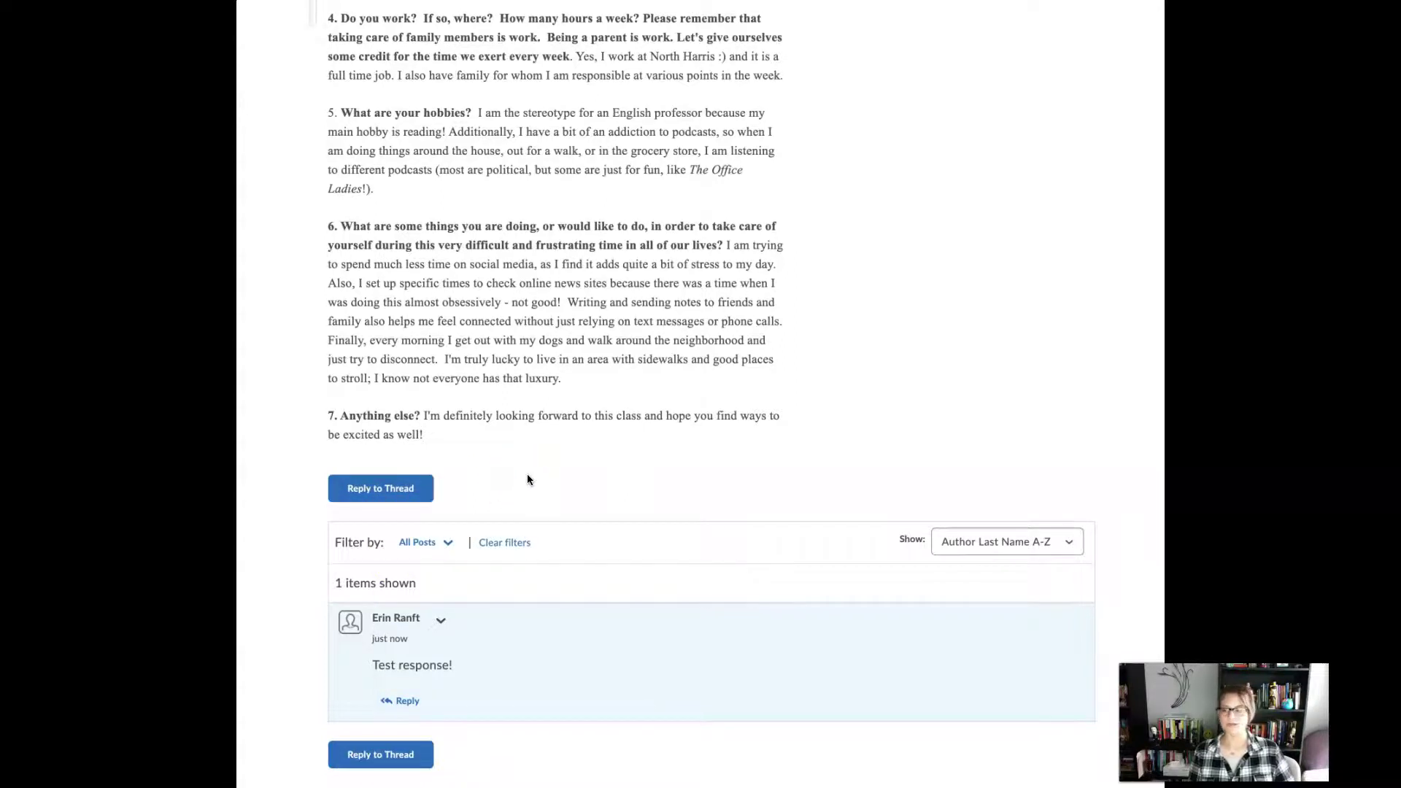
Step: Start a reply beneath the 'Test response!' post, then cancel the unfinished reply
{"action": "left_click", "coordinate": [406, 702]}
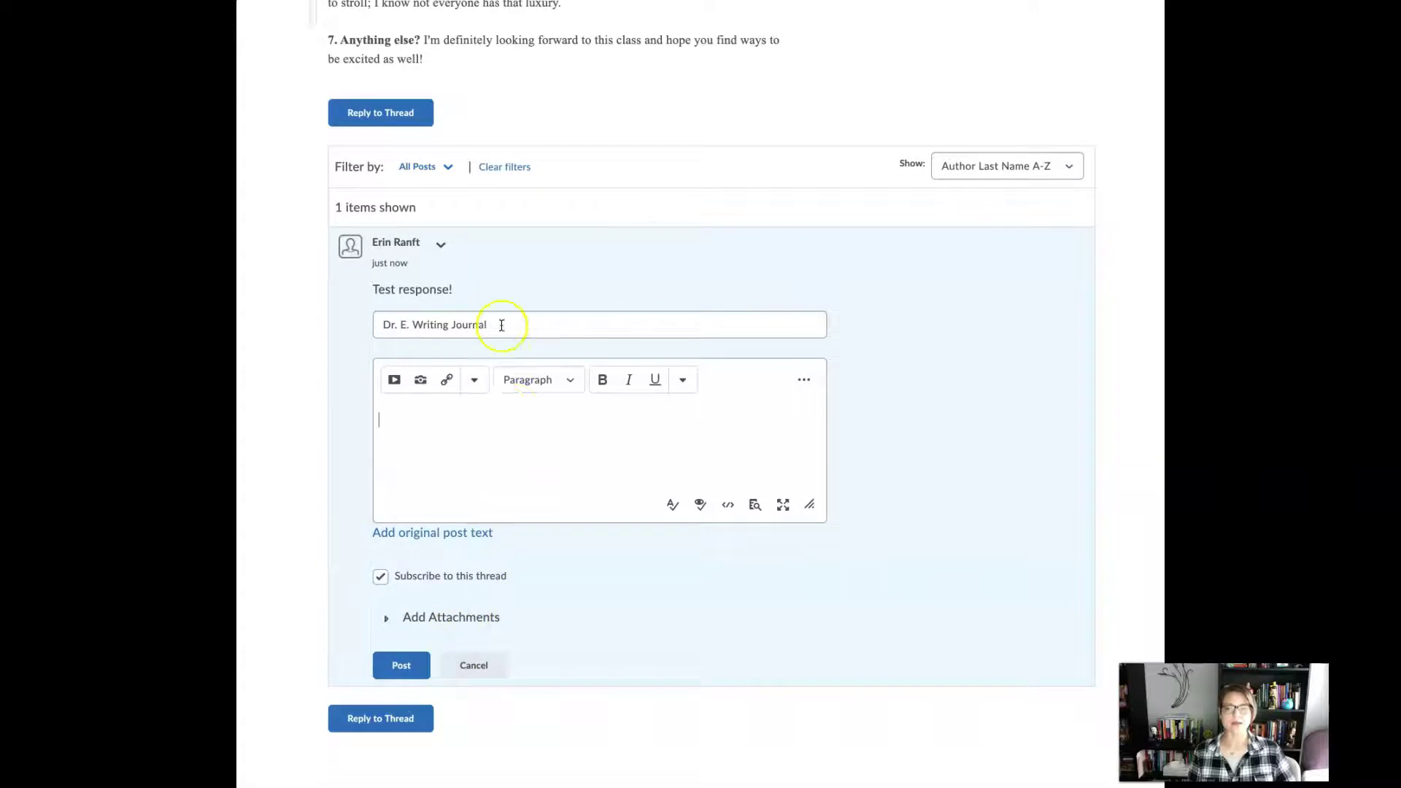
{"action": "left_click", "coordinate": [397, 318]}
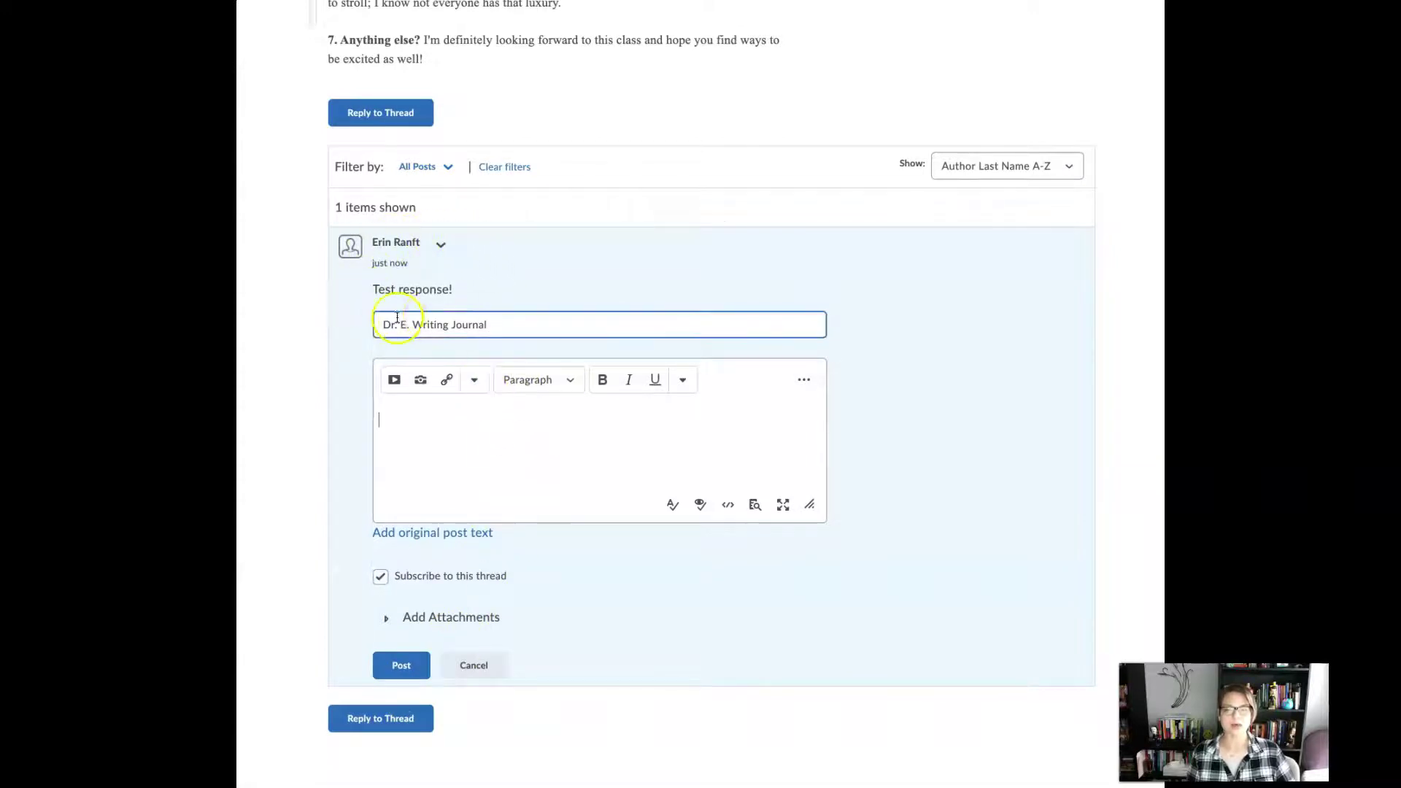
{"action": "scroll", "coordinate": [409, 303], "scroll_direction": "up", "scroll_amount": 1}
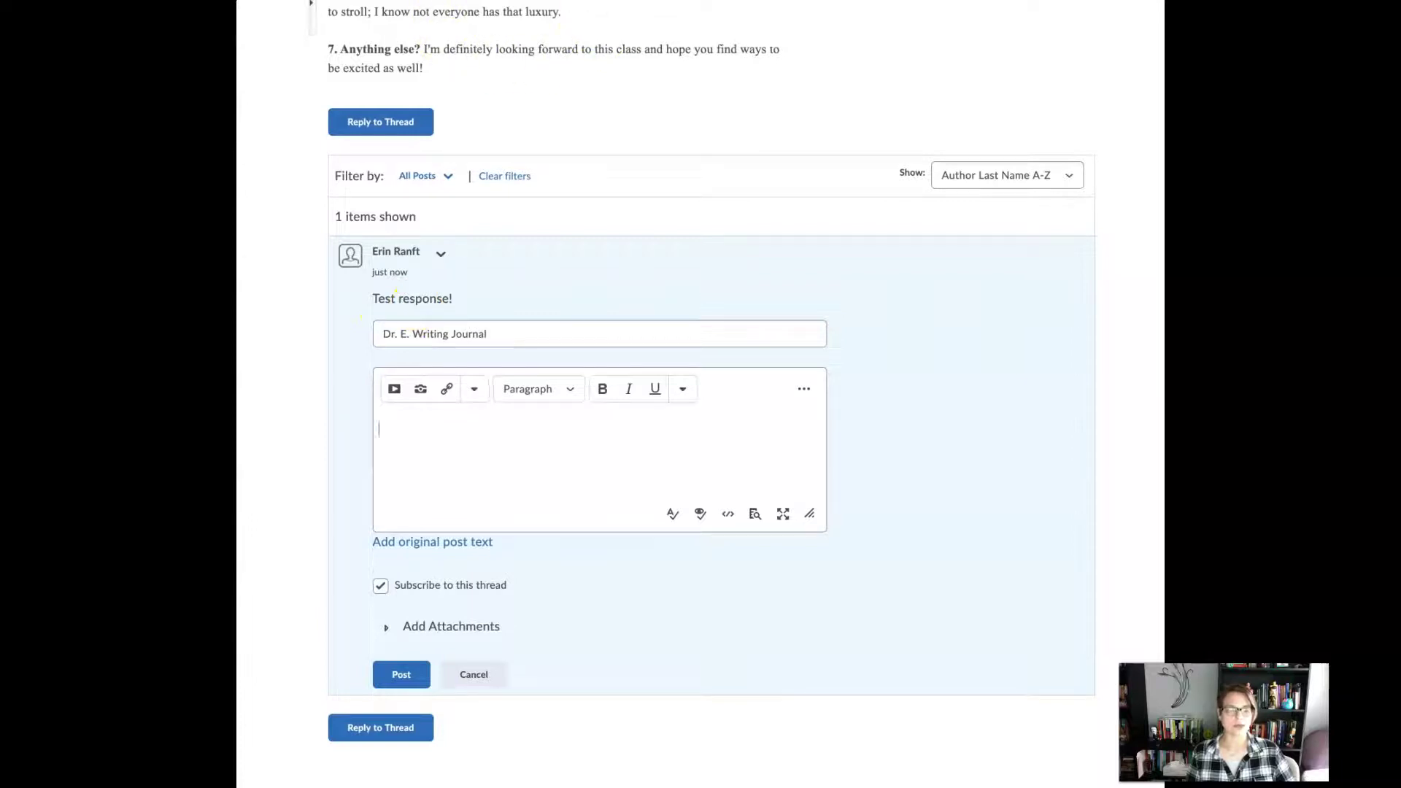
{"action": "left_click", "coordinate": [483, 675]}
Step: Scroll back down to the 'Test response!' post and click its reply area again
{"action": "scroll", "coordinate": [512, 602], "scroll_direction": "up", "scroll_amount": 1}
{"action": "scroll", "coordinate": [514, 604], "scroll_direction": "up", "scroll_amount": 4}
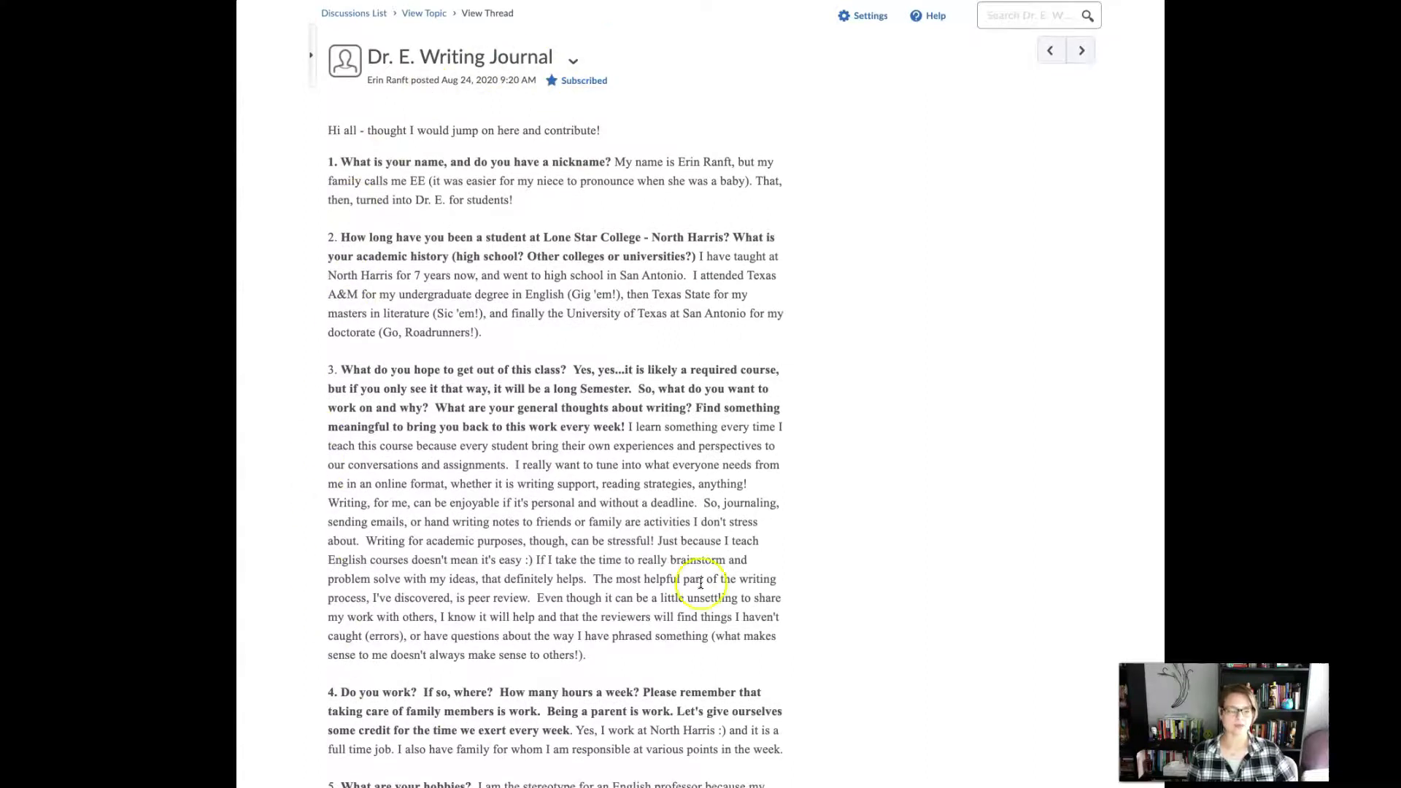
{"action": "scroll", "coordinate": [721, 197], "scroll_direction": "down", "scroll_amount": 3}
{"action": "scroll", "coordinate": [721, 200], "scroll_direction": "down", "scroll_amount": 3}
{"action": "scroll", "coordinate": [594, 354], "scroll_direction": "down", "scroll_amount": 1}
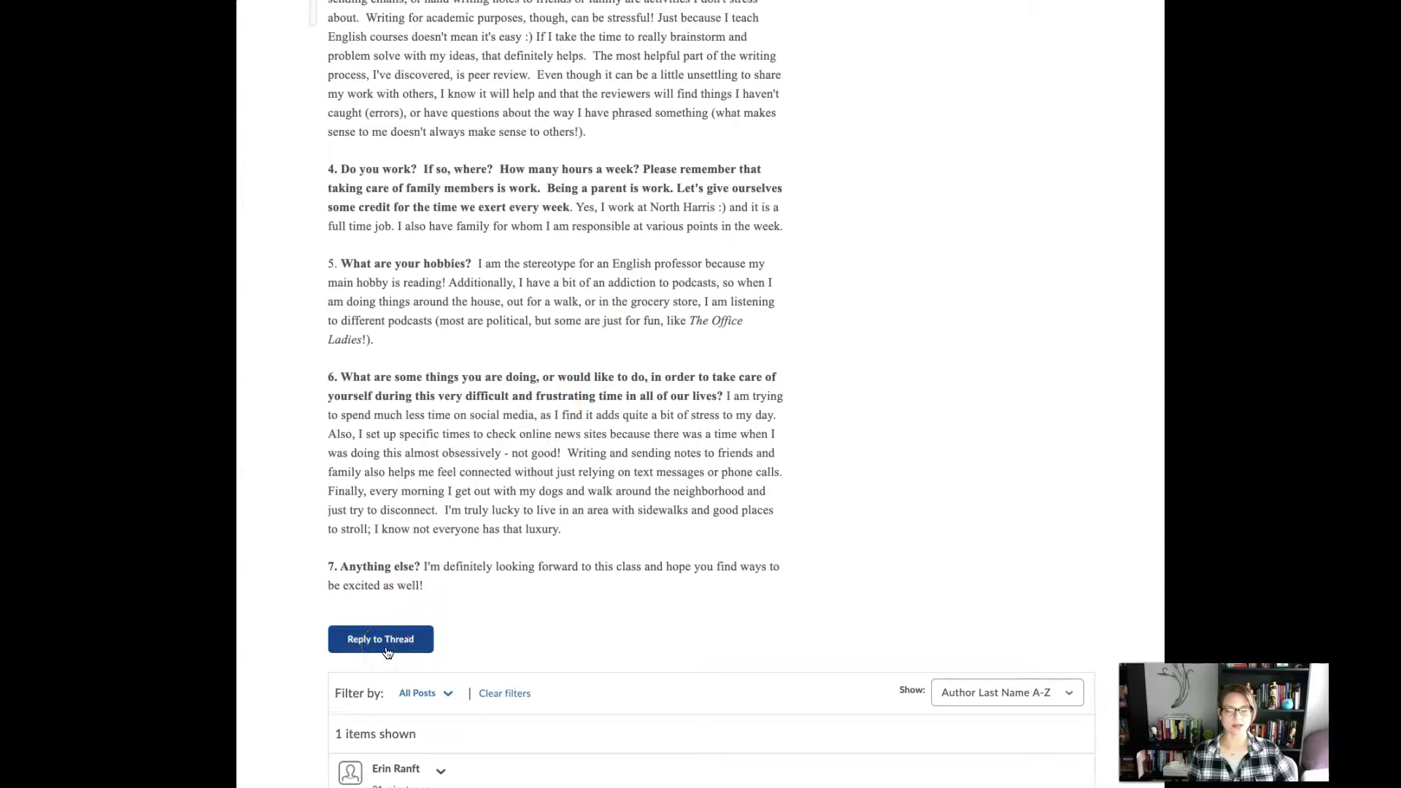
{"action": "scroll", "coordinate": [479, 612], "scroll_direction": "down", "scroll_amount": 2}
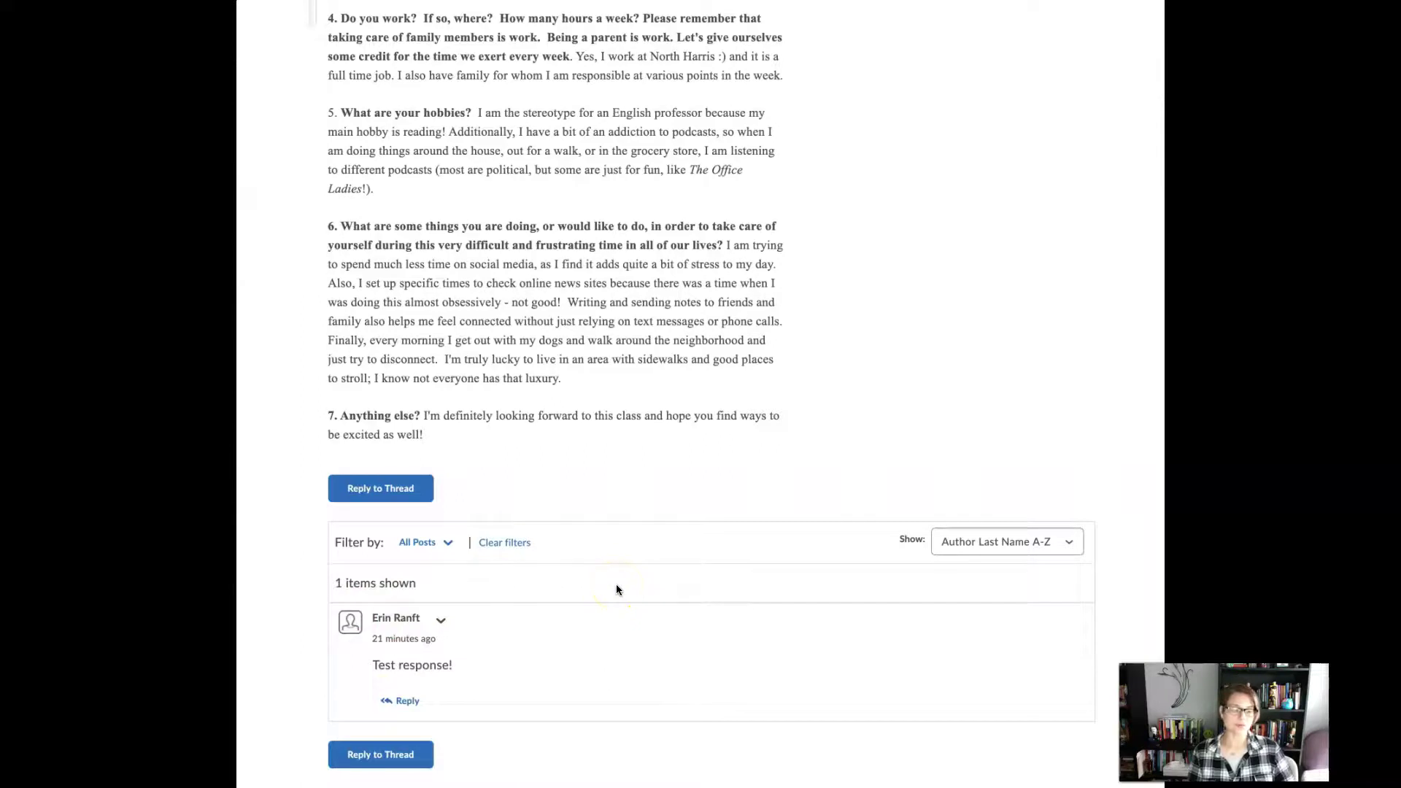
{"action": "left_click", "coordinate": [403, 702]}
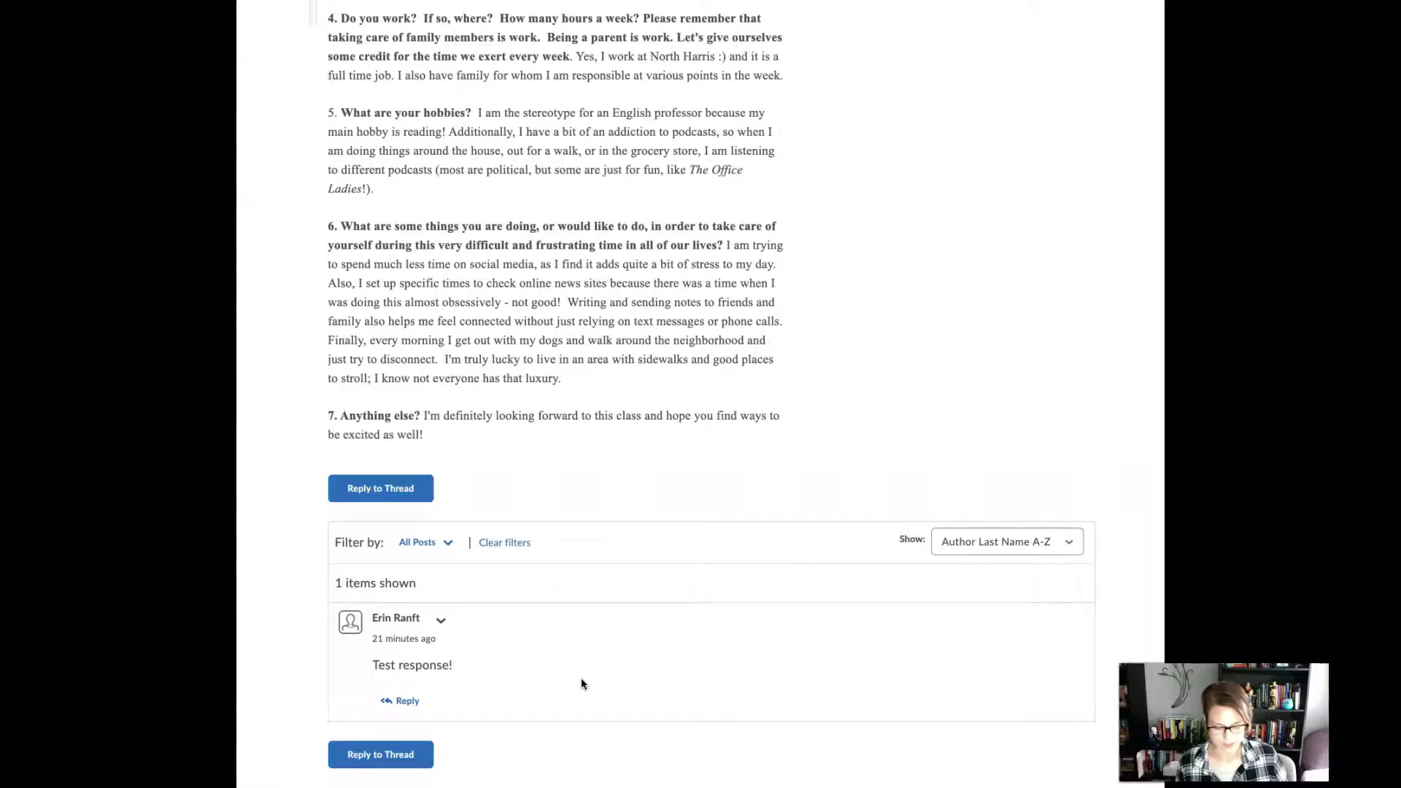
Step: Scroll back up to the start of the instructor's post
{"action": "scroll", "coordinate": [615, 499], "scroll_direction": "up", "scroll_amount": 3}
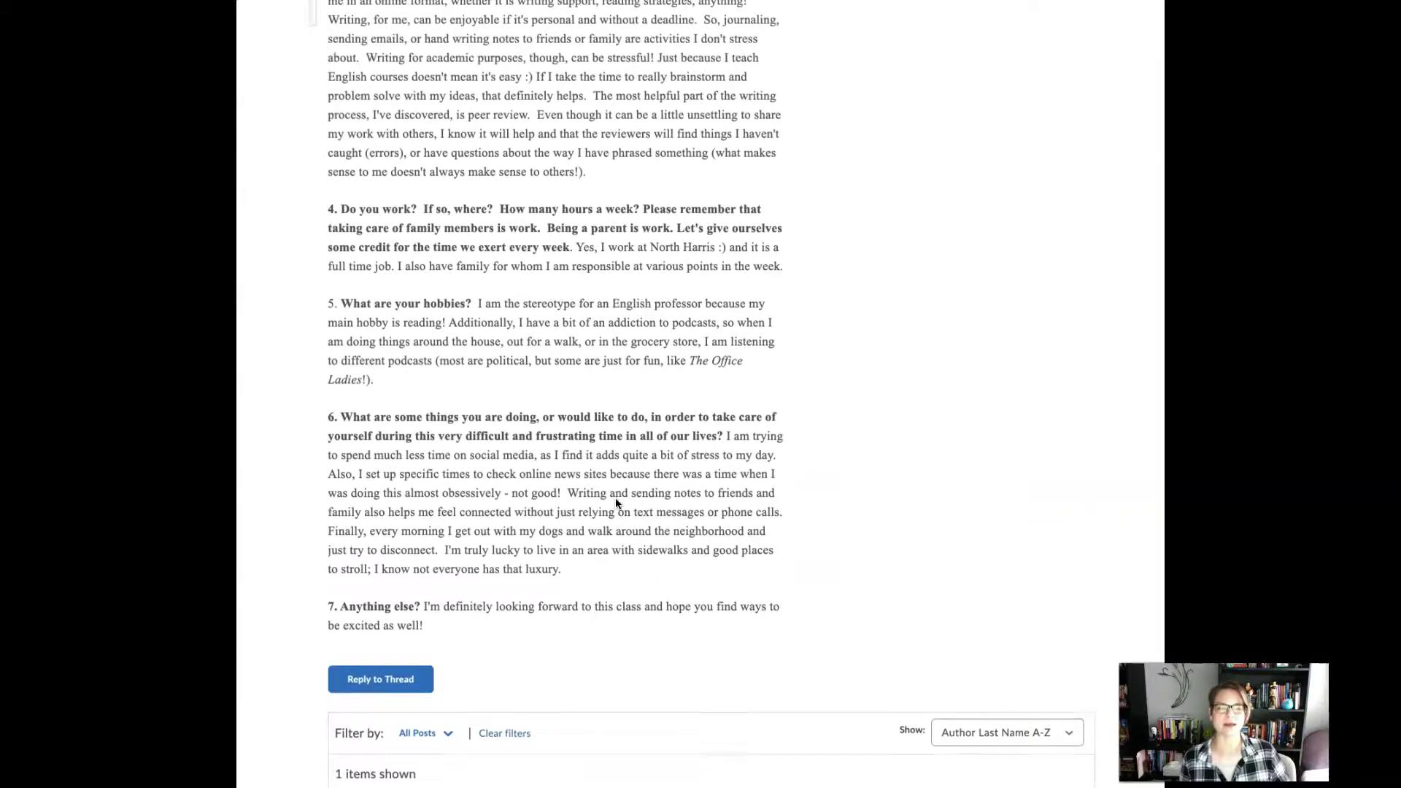
{"action": "scroll", "coordinate": [615, 499], "scroll_direction": "up", "scroll_amount": 3}
{"action": "scroll", "coordinate": [615, 499], "scroll_direction": "up", "scroll_amount": 2}
{"action": "scroll", "coordinate": [615, 504], "scroll_direction": "up", "scroll_amount": 3}
{"action": "scroll", "coordinate": [615, 504], "scroll_direction": "up", "scroll_amount": 1}
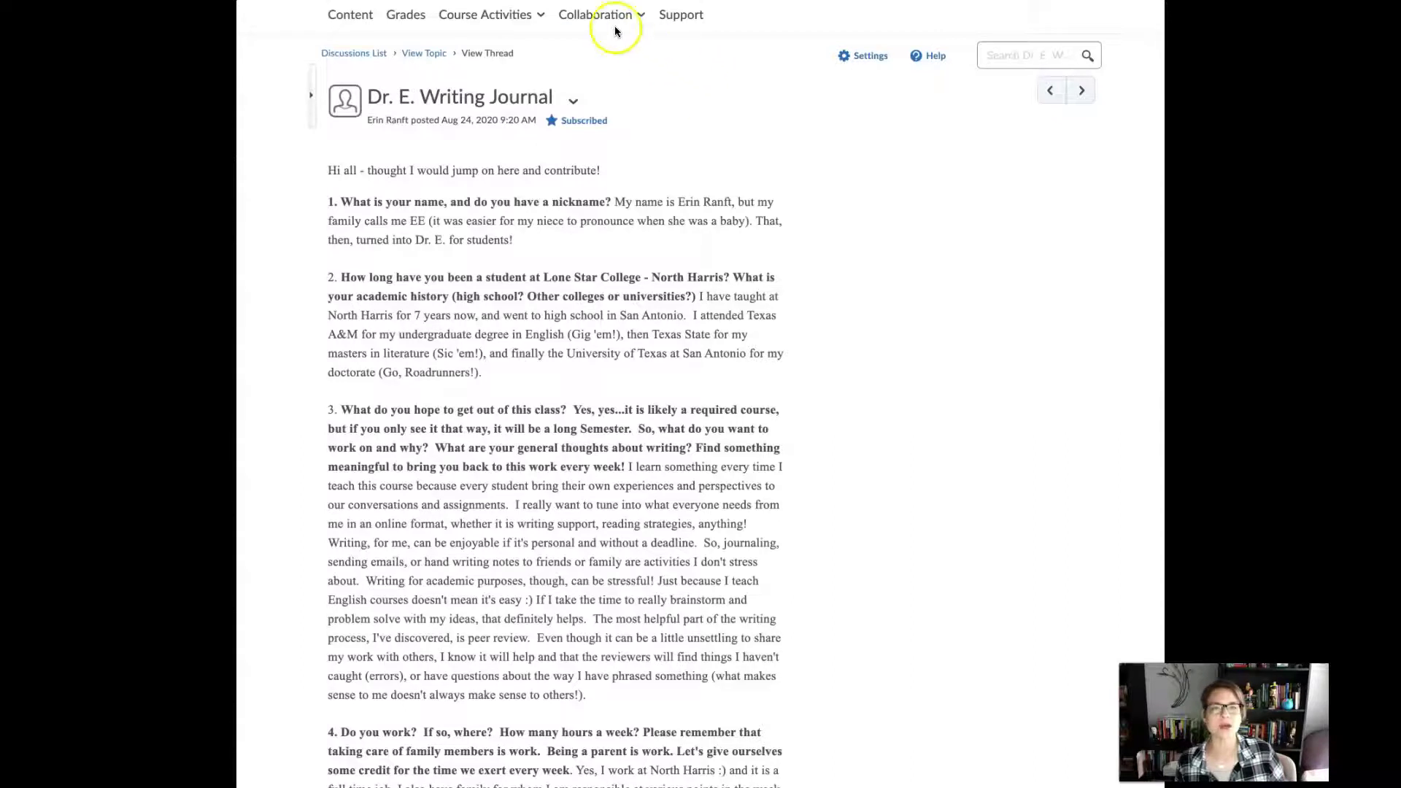
Step: Open MEETS from the Collaboration menu and show Appointment Booking for the week of Sep 14, 2020
{"action": "left_click", "coordinate": [592, 16]}
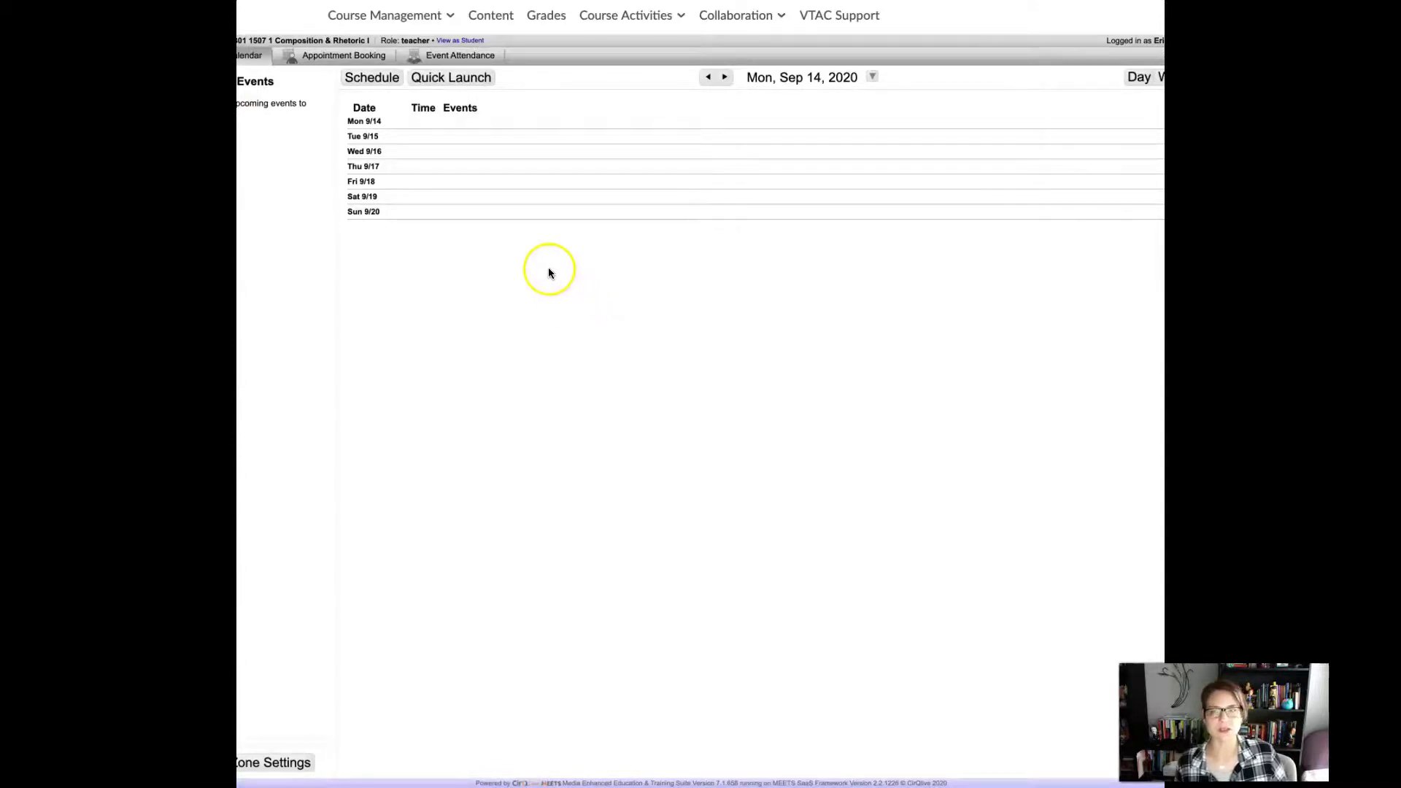
{"action": "scroll", "coordinate": [701, 399], "scroll_direction": "left", "scroll_amount": 2}
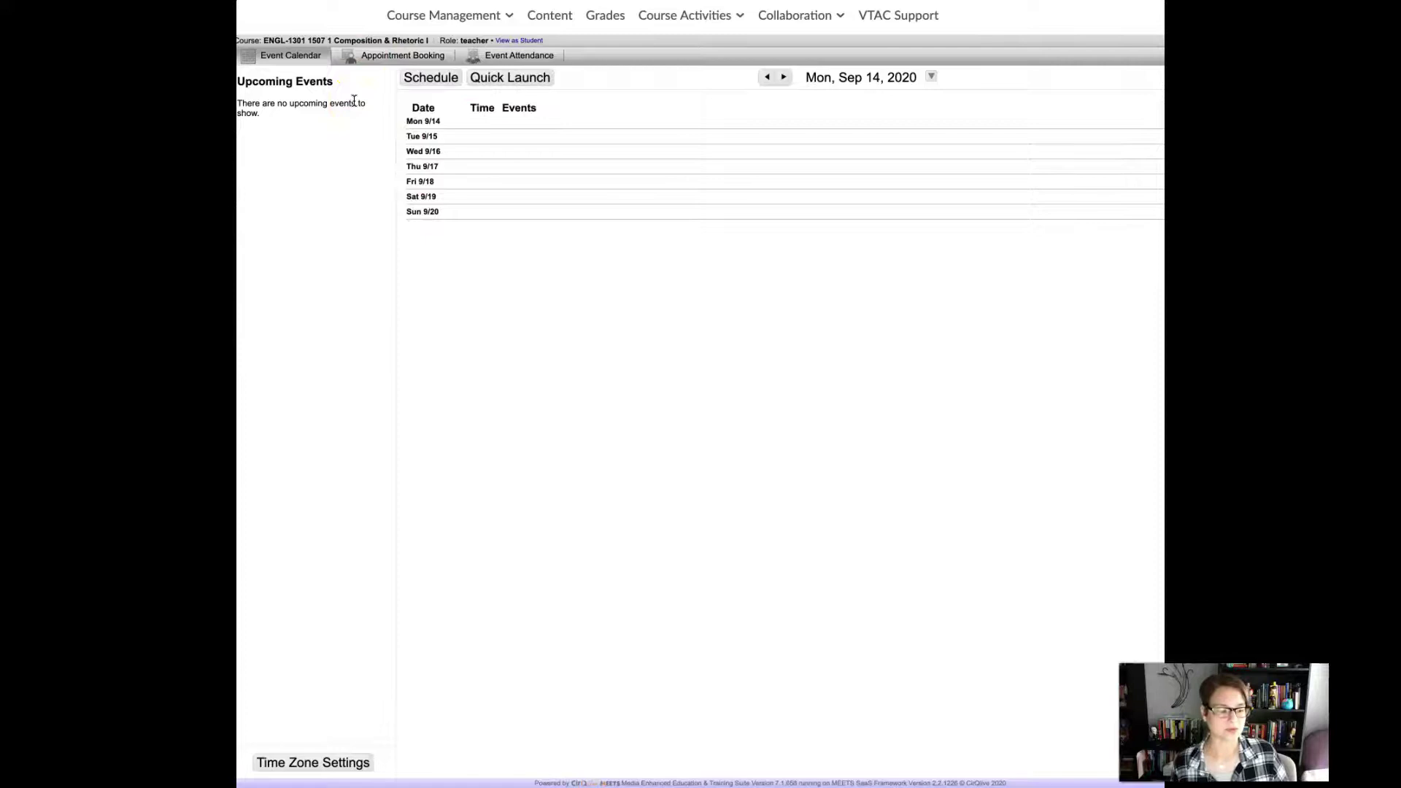
{"action": "left_click", "coordinate": [358, 100]}
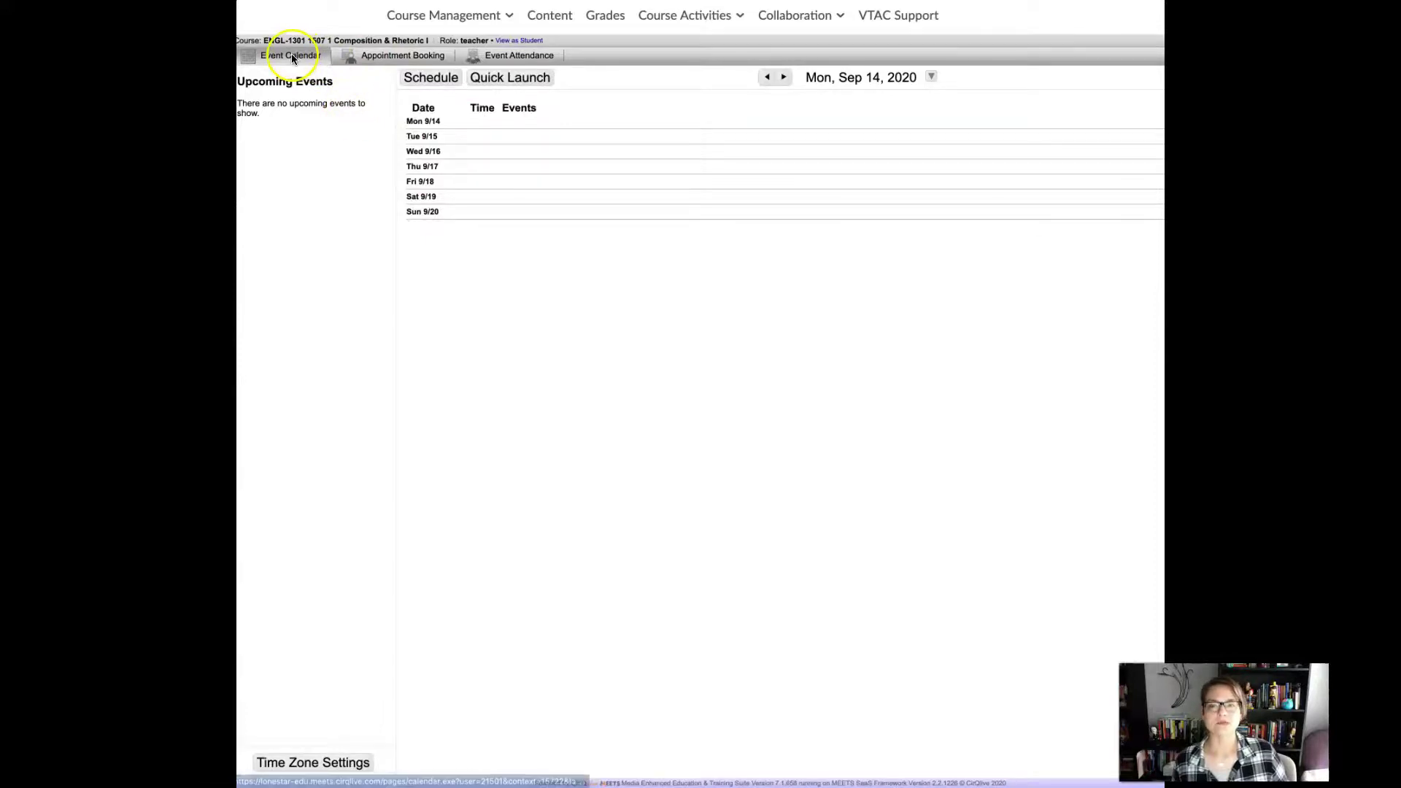
{"action": "left_click", "coordinate": [381, 59]}
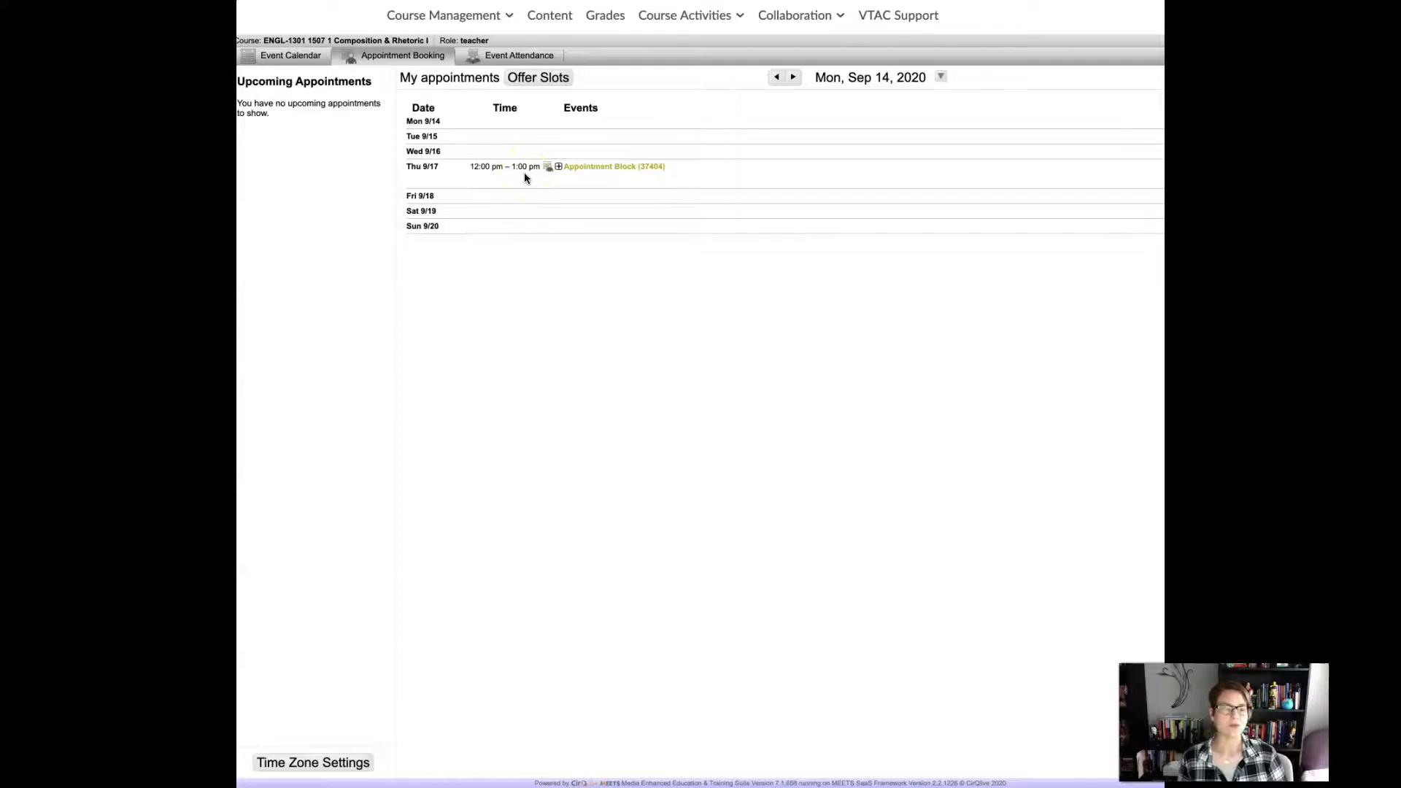
Step: Expand and collapse the details of the Thu 9/17 noon–1 pm appointment block
{"action": "left_click", "coordinate": [556, 167]}
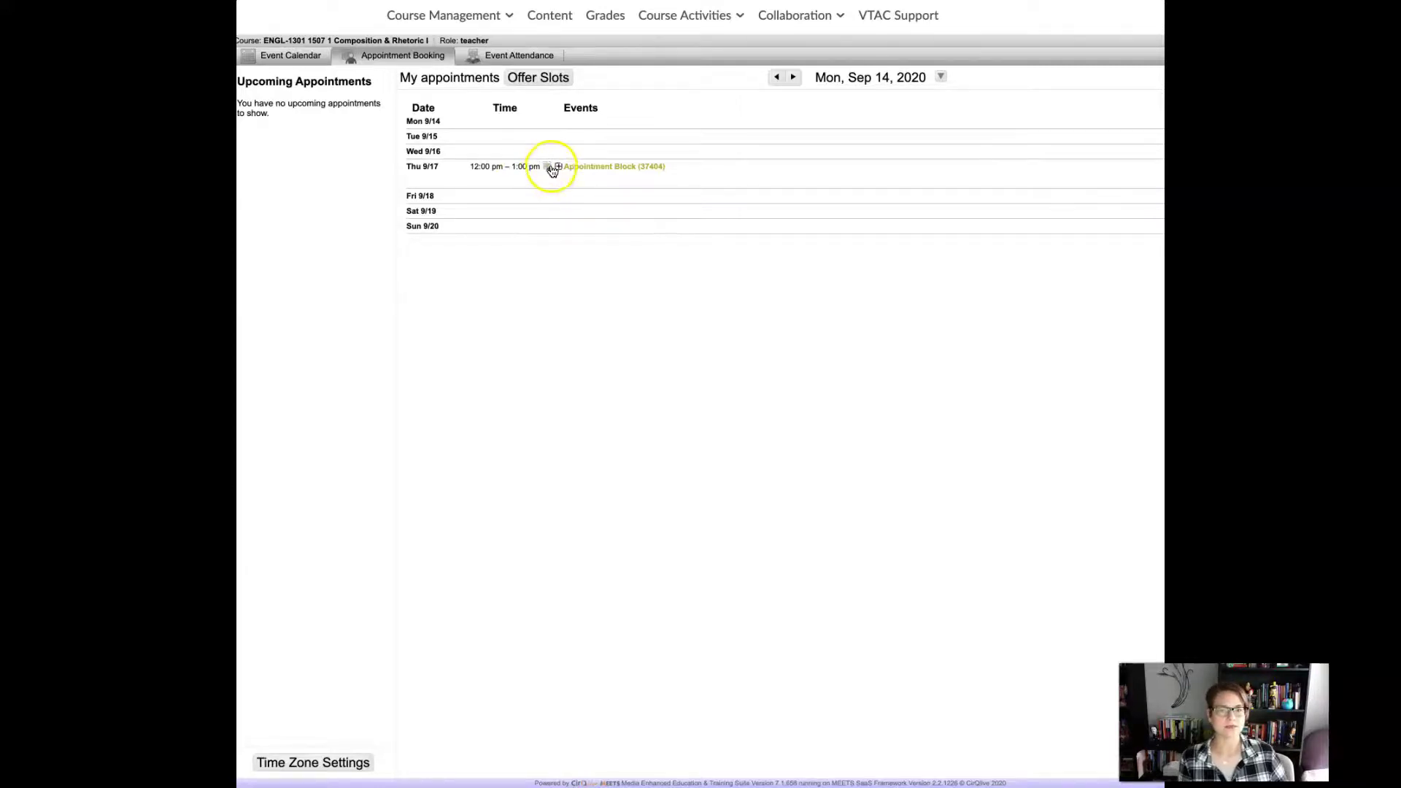
{"action": "left_click", "coordinate": [557, 167]}
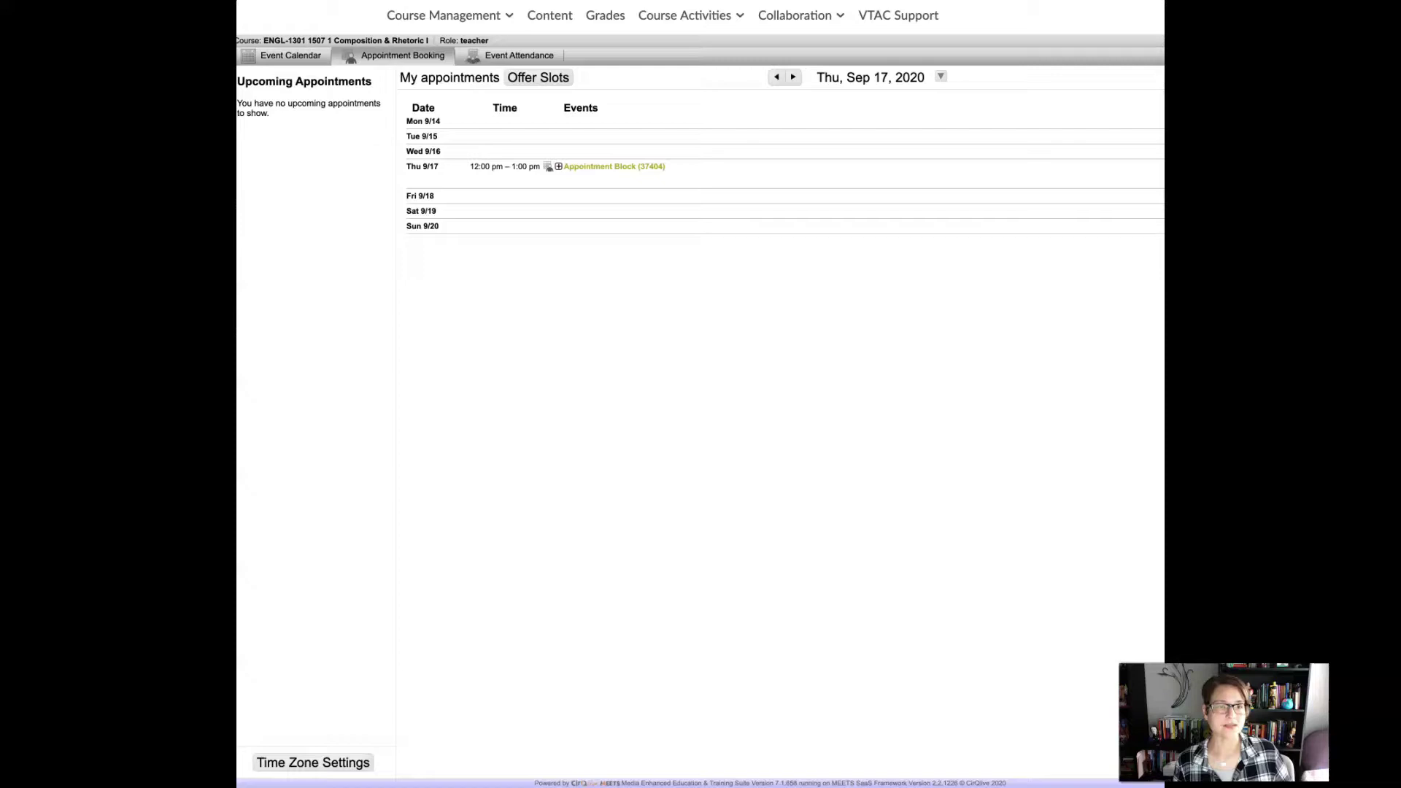
Step: Open the Instant Messages inbox from the header envelope icon, showing no messages found
{"action": "left_click", "coordinate": [922, 7]}
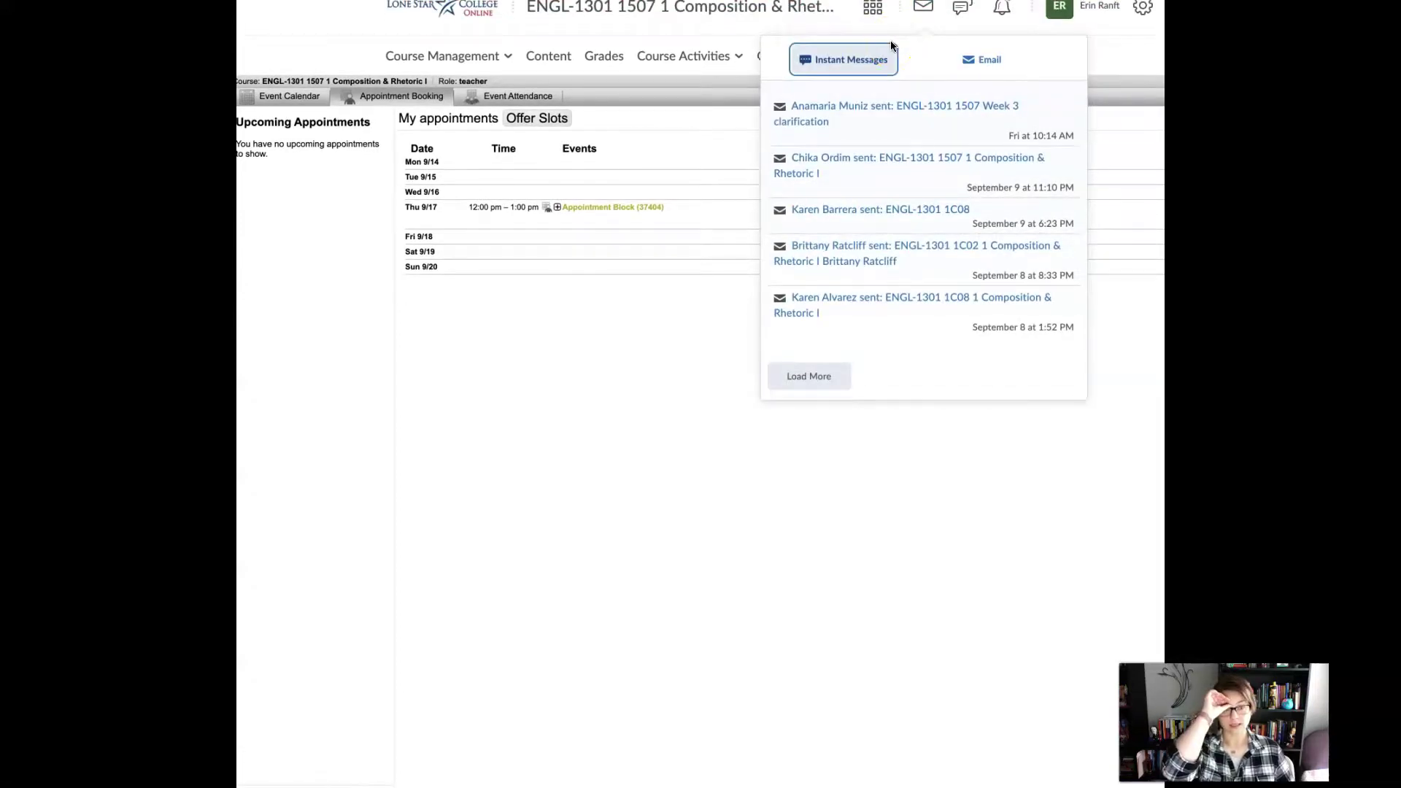
{"action": "left_click", "coordinate": [875, 57]}
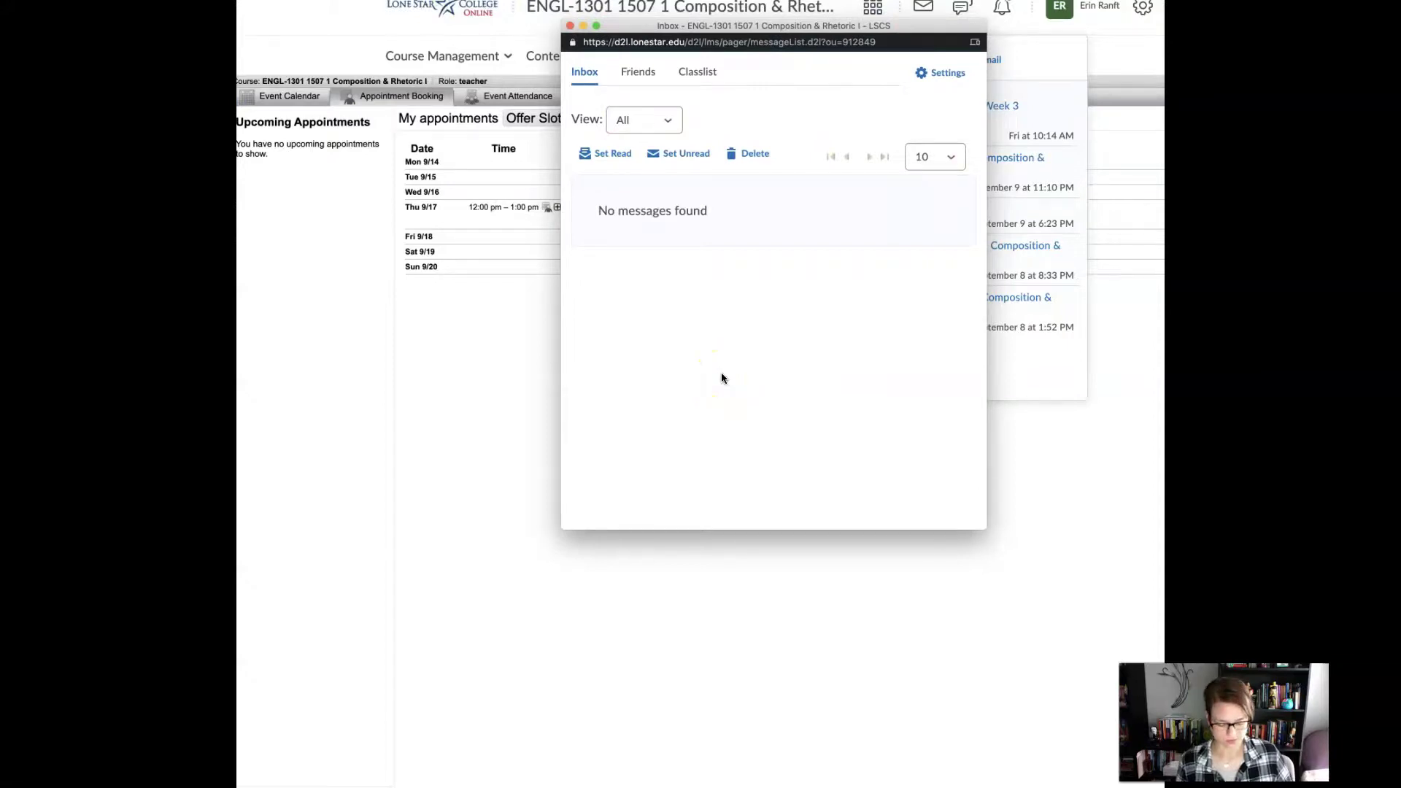
{"action": "left_click", "coordinate": [443, 552]}
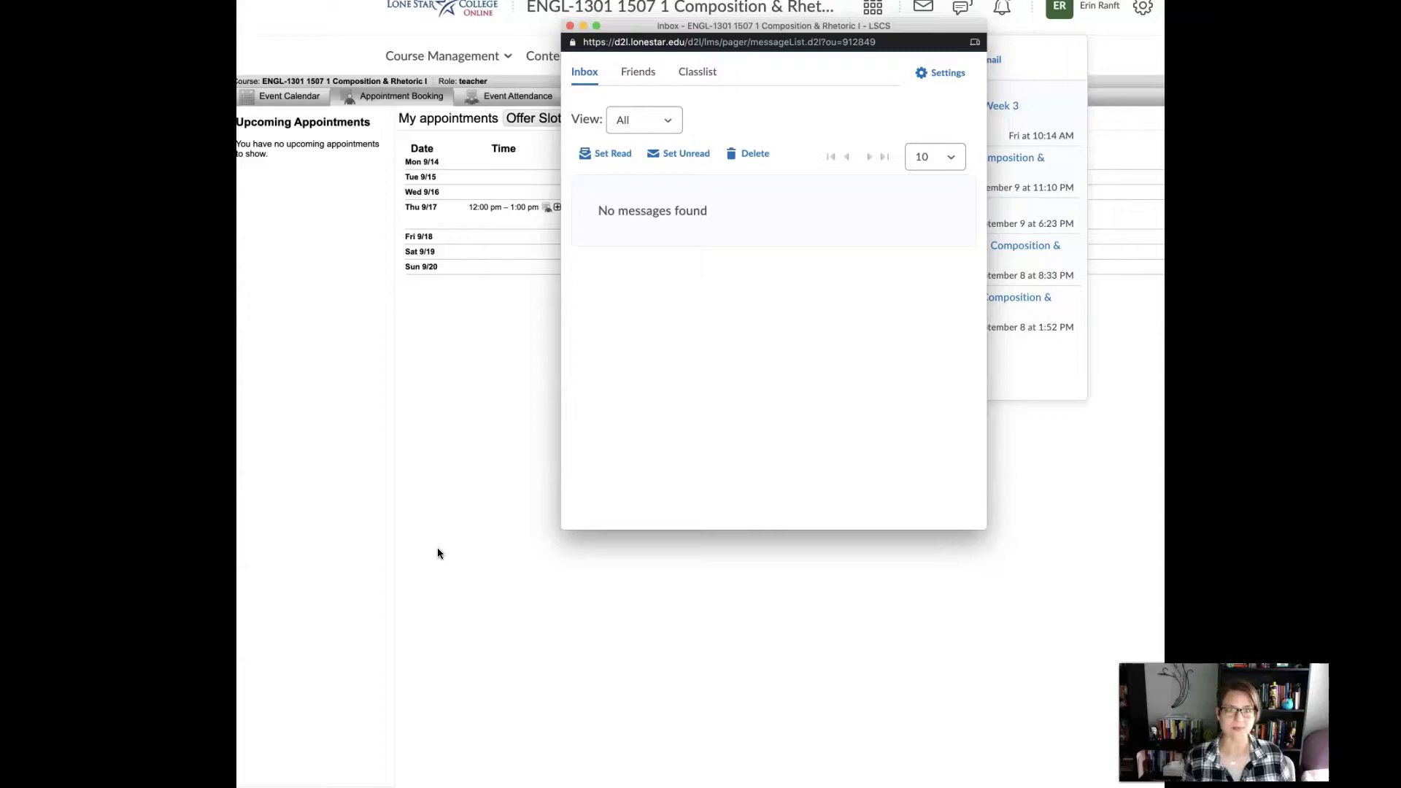
{"action": "left_click", "coordinate": [970, 606]}
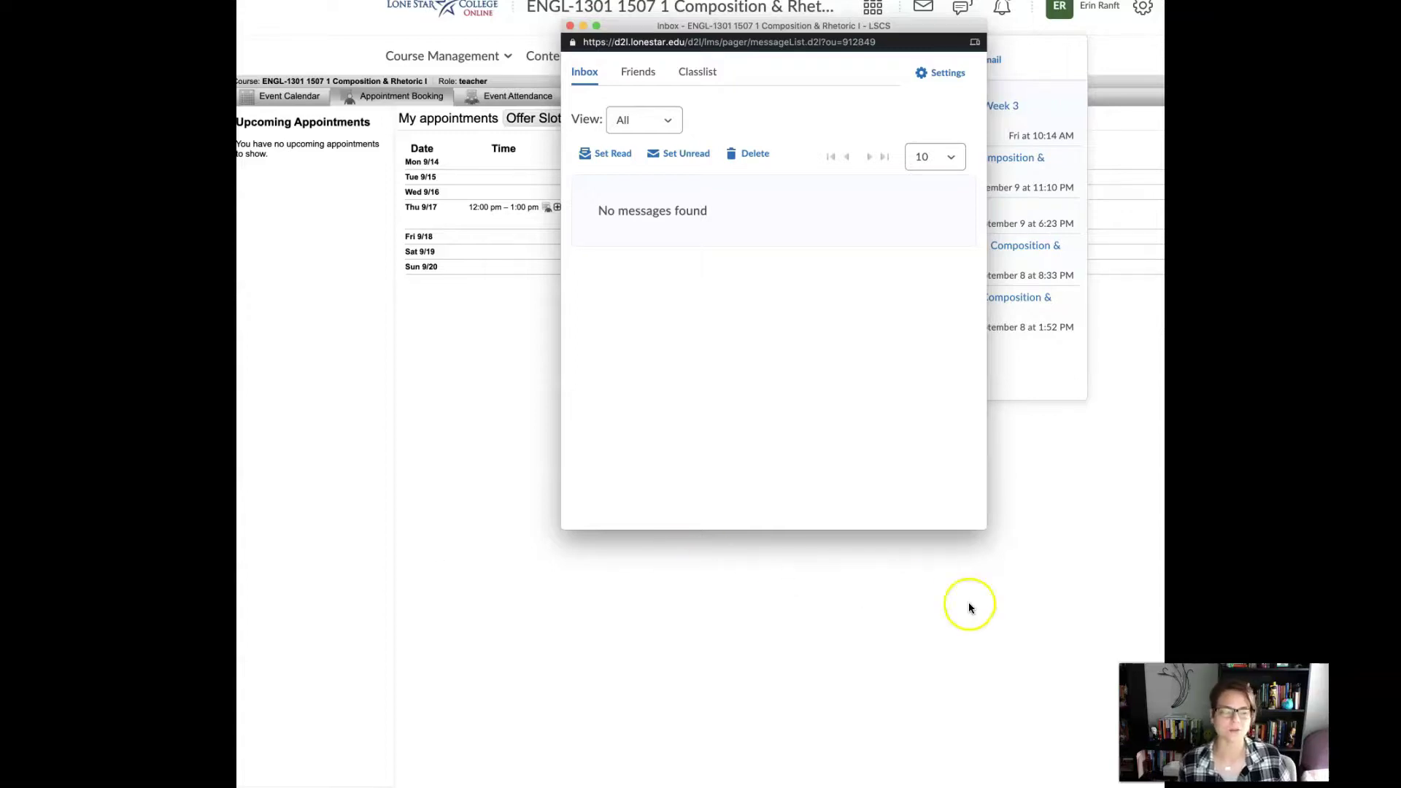